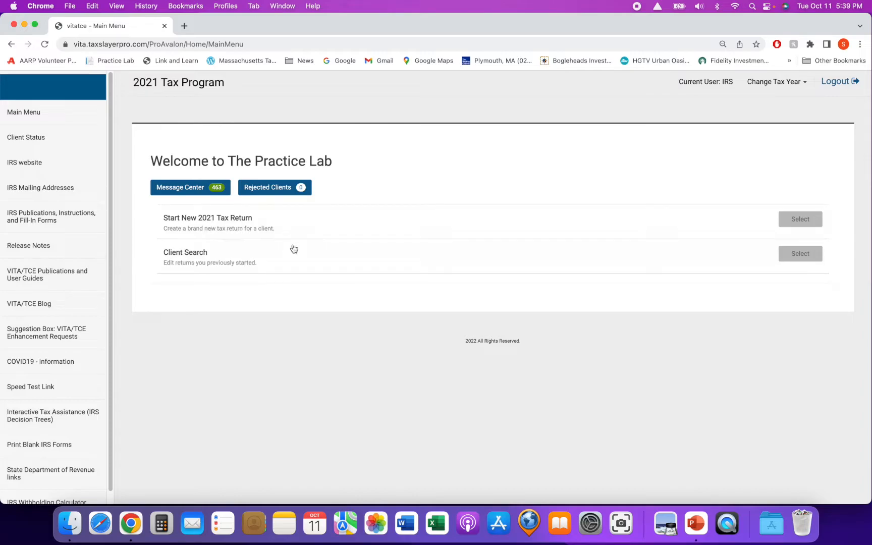
Step: Open the first listed client's 2021 return from the client search and go to its federal Income section
{"action": "left_click", "coordinate": [424, 261]}
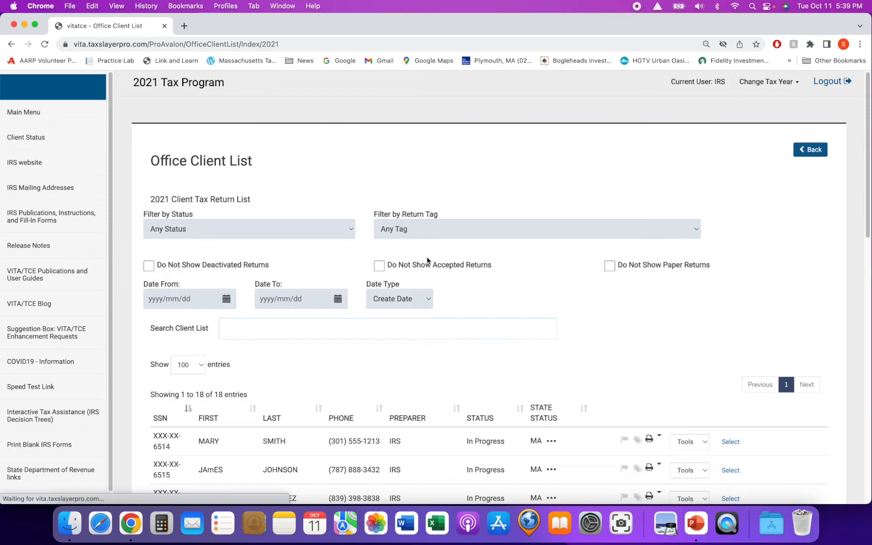
{"action": "scroll", "coordinate": [464, 259], "scroll_direction": "down", "scroll_amount": 5}
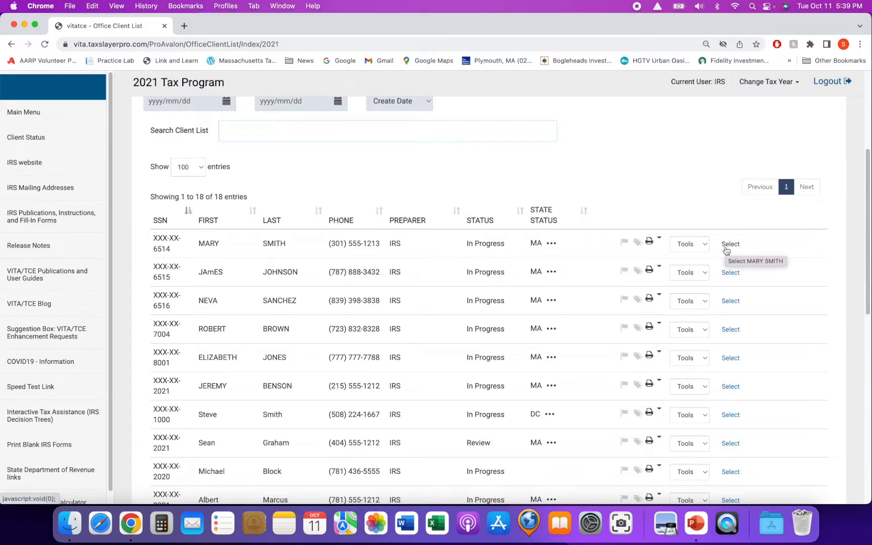
{"action": "left_click", "coordinate": [730, 245]}
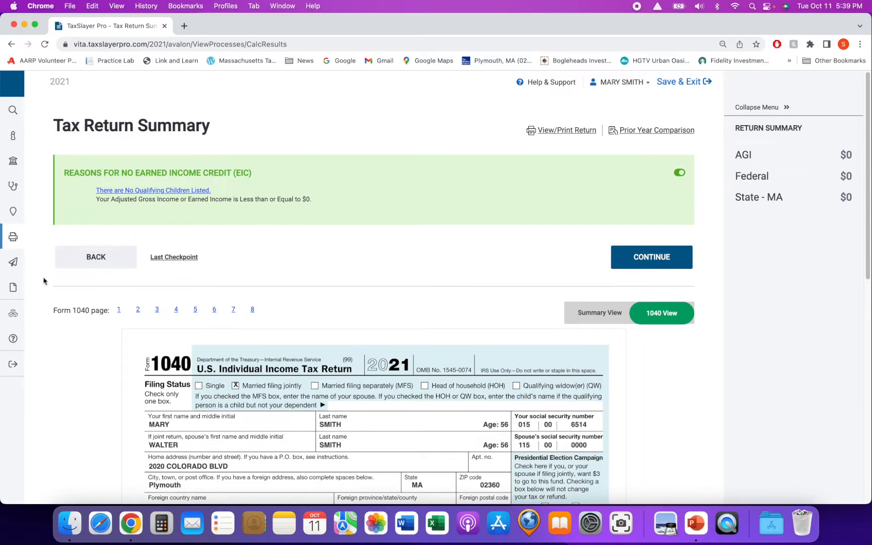
{"action": "mouse_move", "coordinate": [5, 196]}
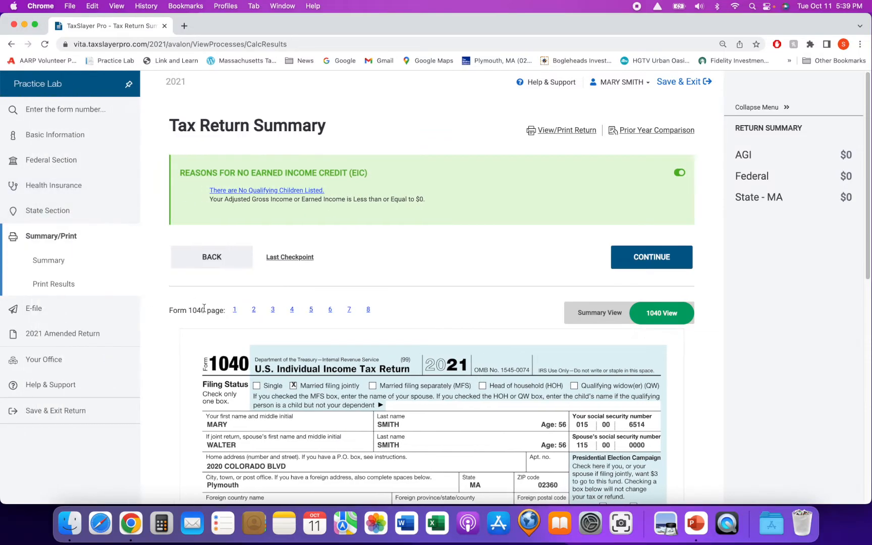
{"action": "scroll", "coordinate": [427, 386], "scroll_direction": "down", "scroll_amount": 5}
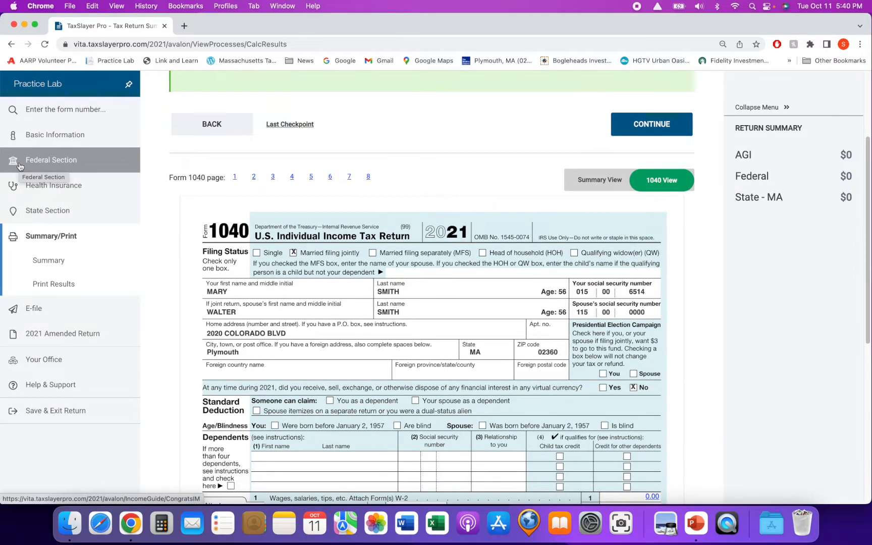
{"action": "left_click", "coordinate": [57, 163]}
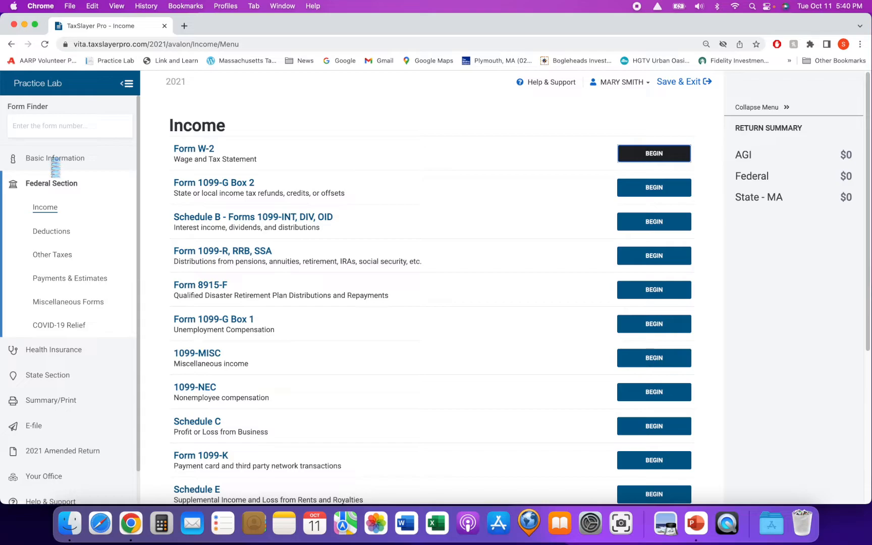
{"action": "left_click", "coordinate": [54, 130]}
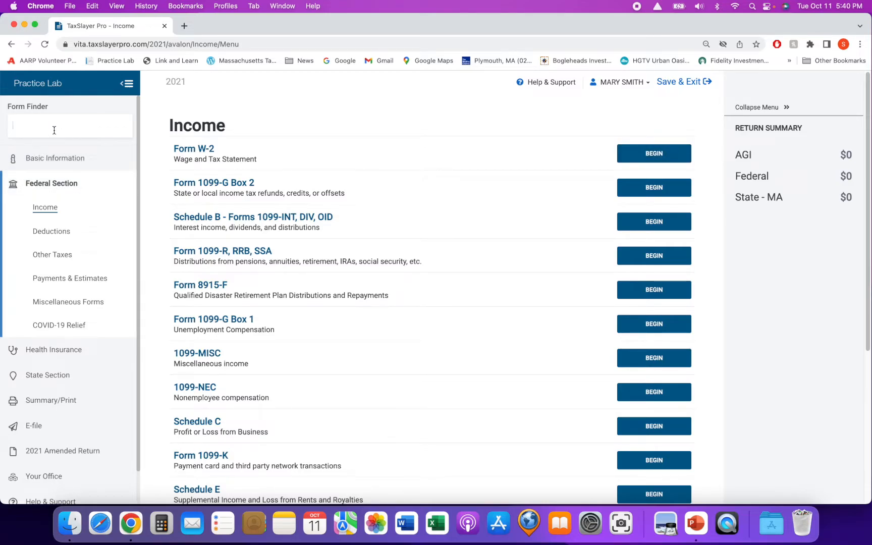
{"action": "type", "text": "W"}
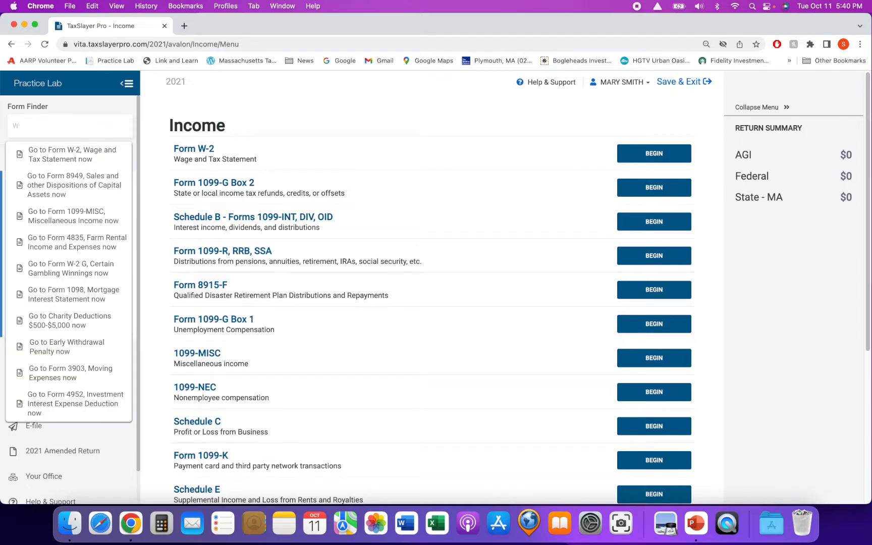
{"action": "type", "text": "-2"}
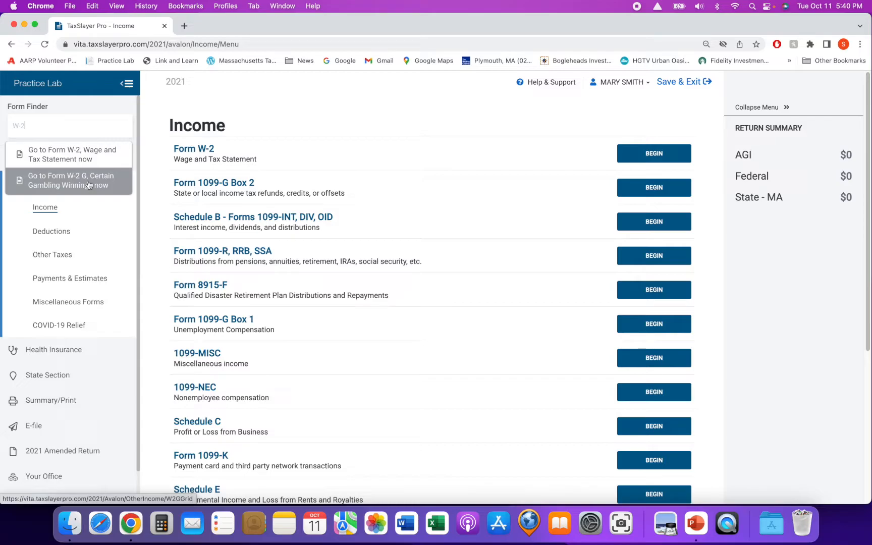
{"action": "left_click", "coordinate": [73, 158]}
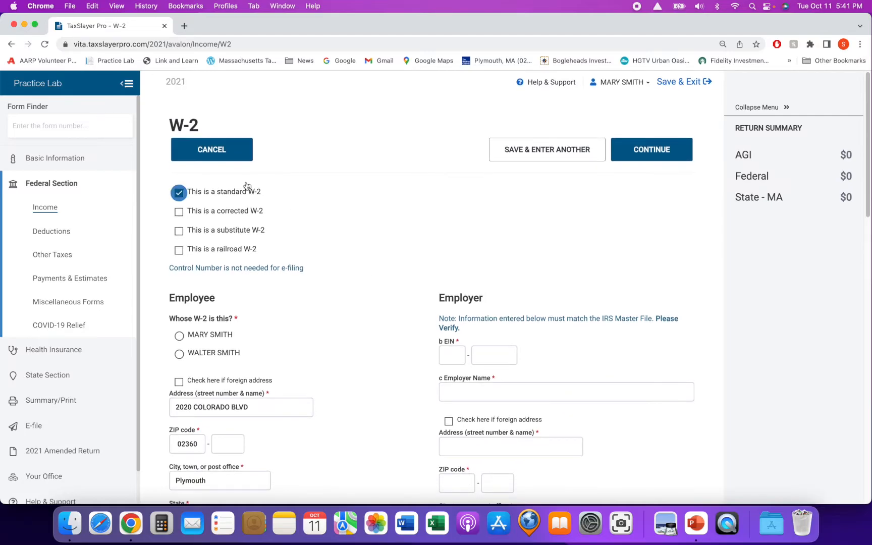
{"action": "left_click", "coordinate": [223, 159]}
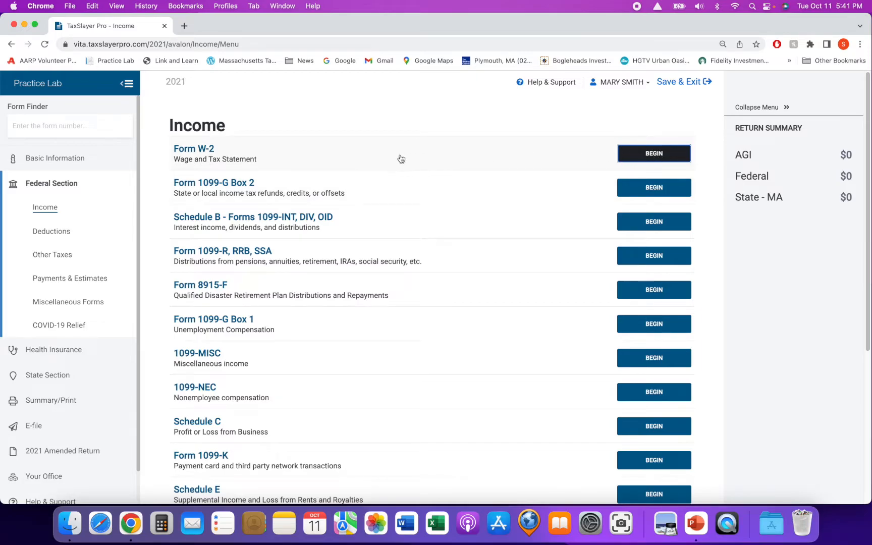
Step: Start a new W-2 from the income forms, assign it to the primary taxpayer and enter the employer's EIN
{"action": "left_click", "coordinate": [360, 158]}
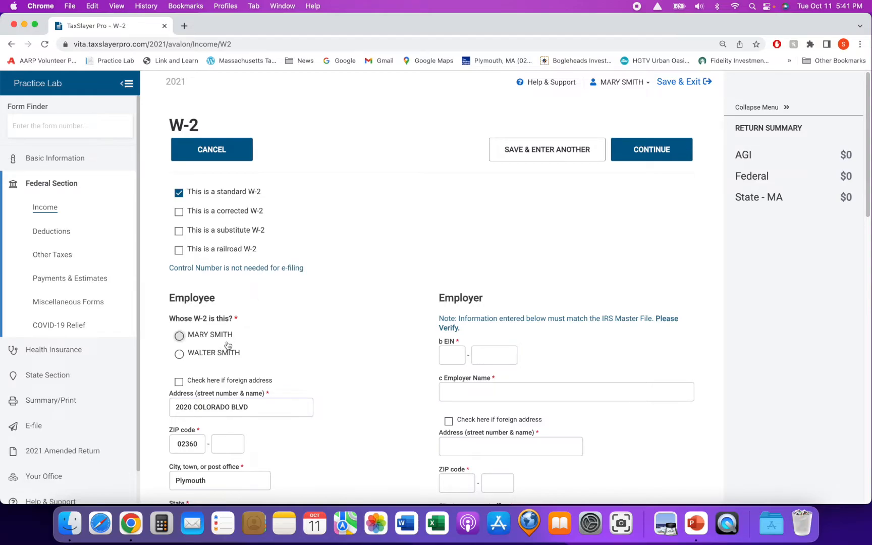
{"action": "left_click", "coordinate": [190, 343]}
{"action": "left_click", "coordinate": [461, 354]}
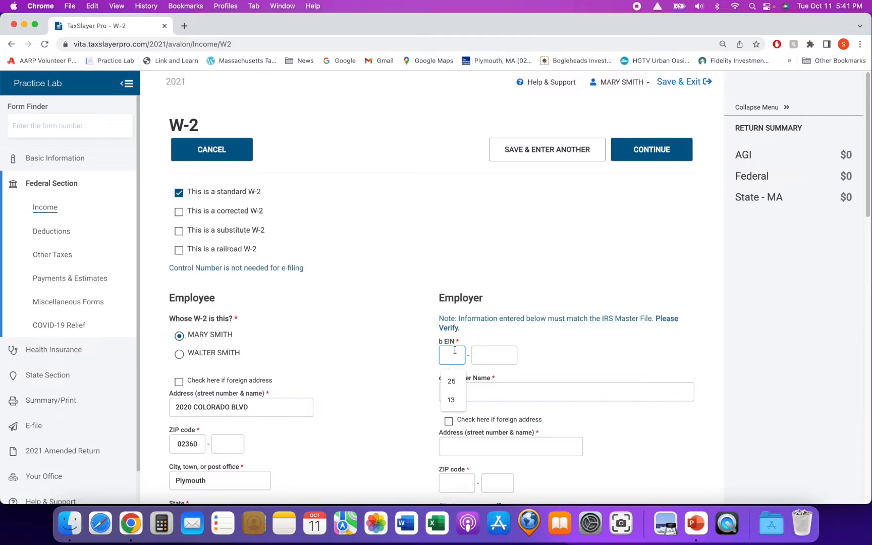
{"action": "left_click", "coordinate": [453, 355]}
{"action": "type", "text": "25"}
{"action": "type", "text": "623"}
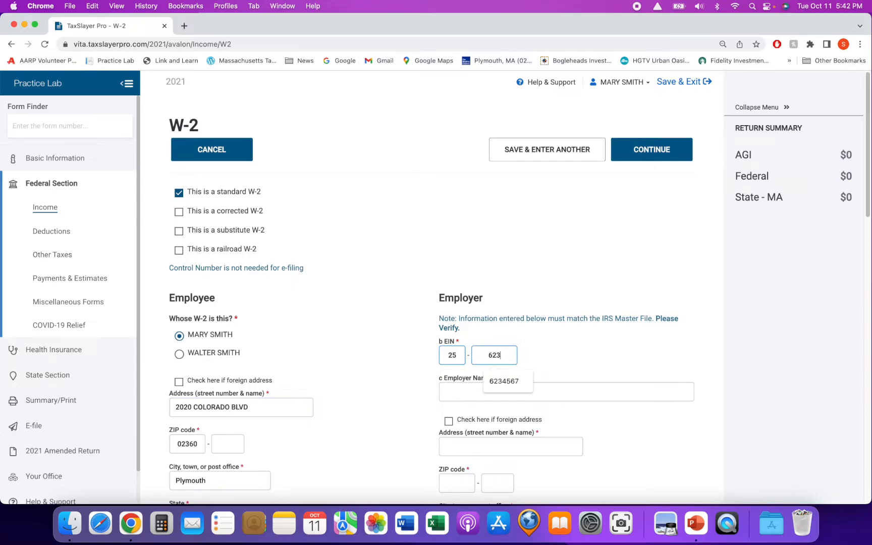
{"action": "type", "text": "4567"}
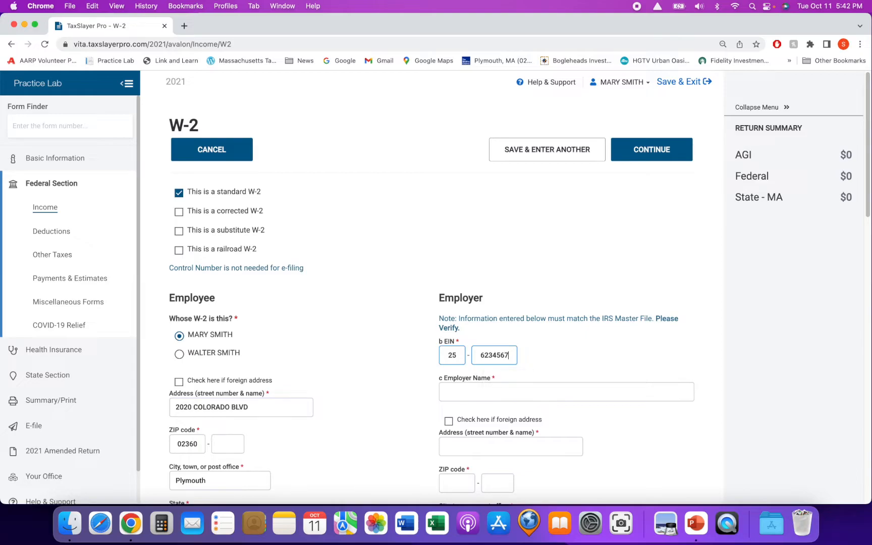
{"action": "left_click", "coordinate": [536, 363]}
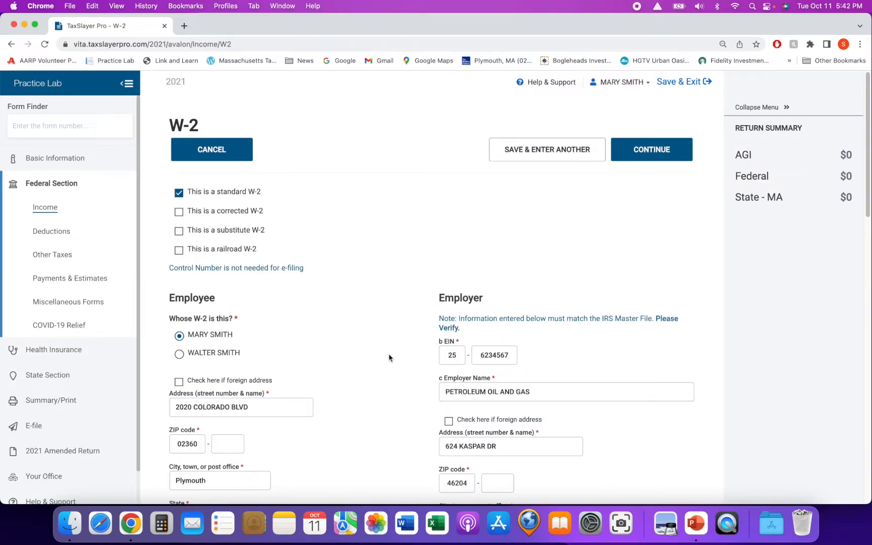
Step: Enter 12283.00 as the W-2 box 1 wages and tips
{"action": "scroll", "coordinate": [389, 358], "scroll_direction": "down", "scroll_amount": 5}
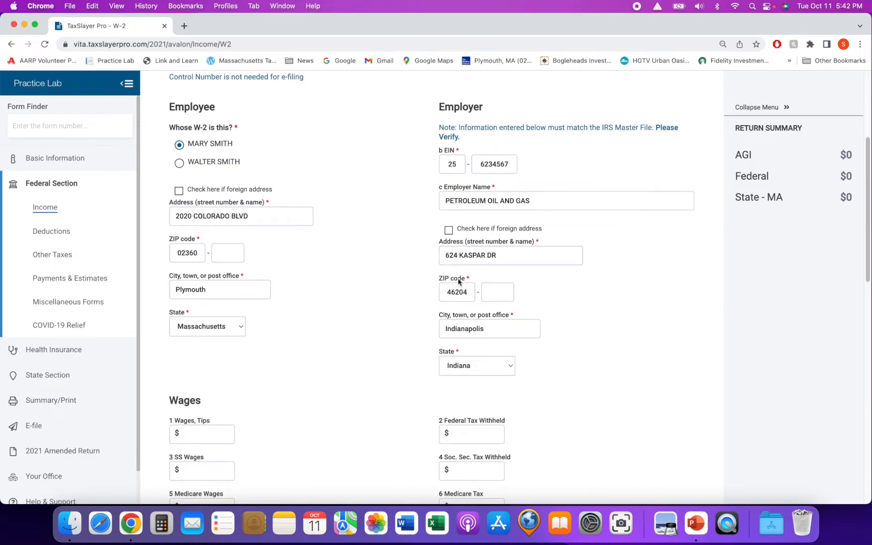
{"action": "scroll", "coordinate": [327, 286], "scroll_direction": "down", "scroll_amount": 3}
{"action": "scroll", "coordinate": [326, 286], "scroll_direction": "down", "scroll_amount": 2}
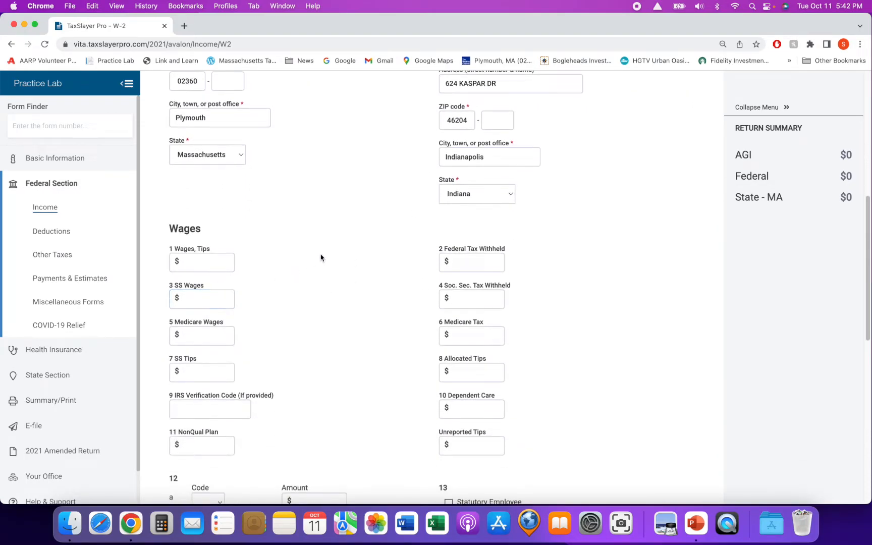
{"action": "scroll", "coordinate": [321, 257], "scroll_direction": "up", "scroll_amount": 4}
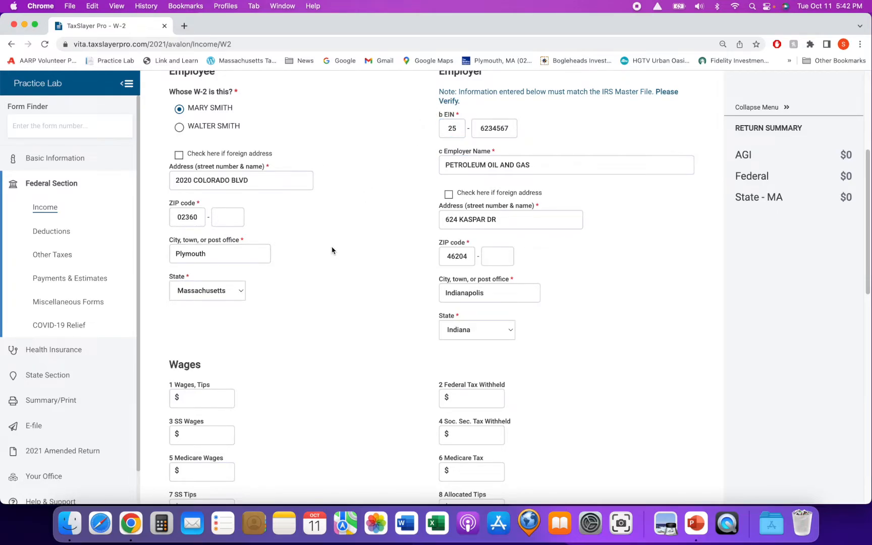
{"action": "scroll", "coordinate": [331, 251], "scroll_direction": "down", "scroll_amount": 2}
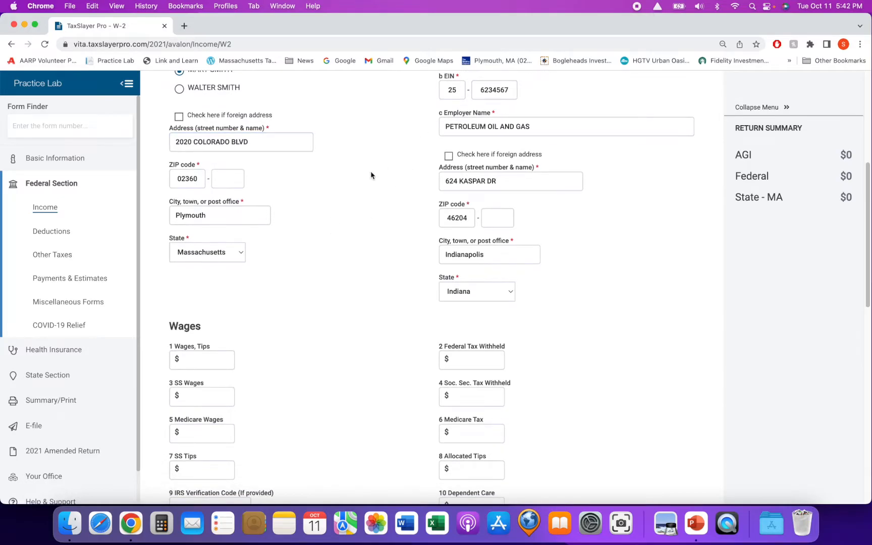
{"action": "scroll", "coordinate": [339, 242], "scroll_direction": "down", "scroll_amount": 5}
{"action": "left_click", "coordinate": [220, 232]}
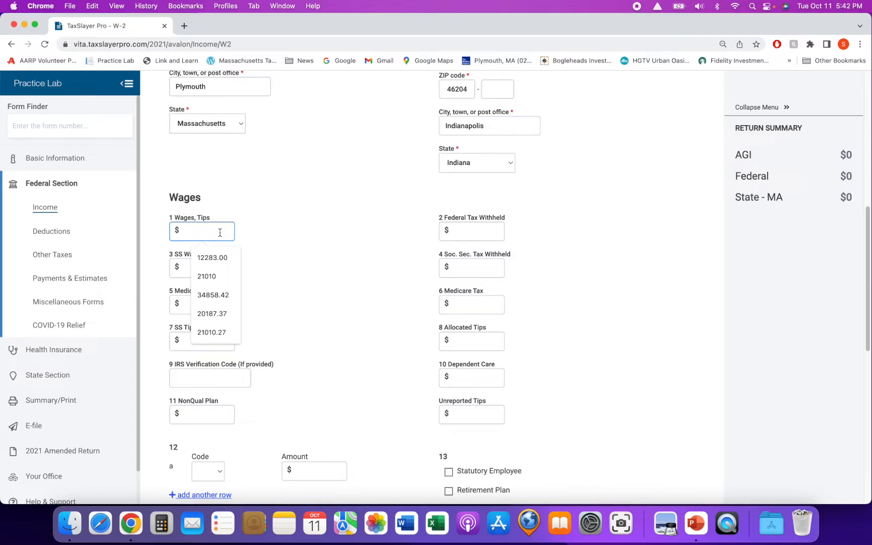
{"action": "type", "text": "12"}
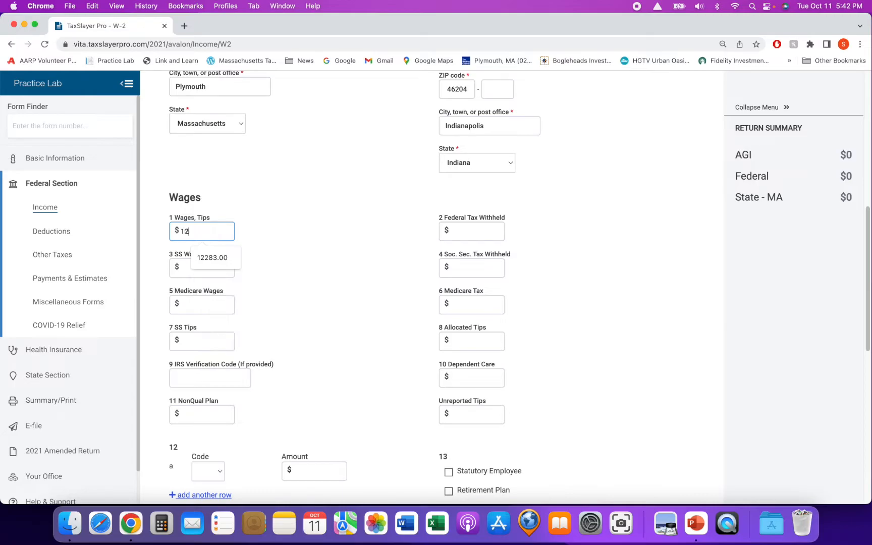
{"action": "type", "text": "283.00"}
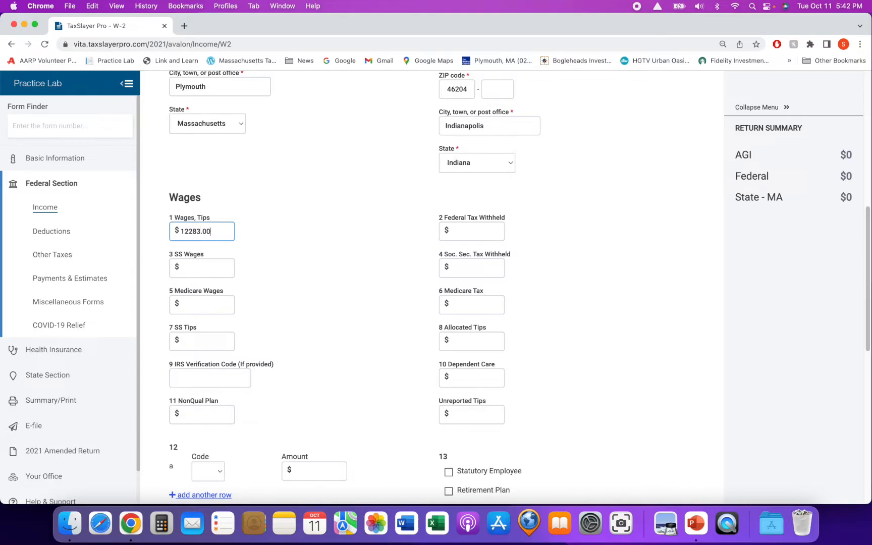
{"action": "left_click", "coordinate": [449, 240]}
{"action": "left_click", "coordinate": [307, 256]}
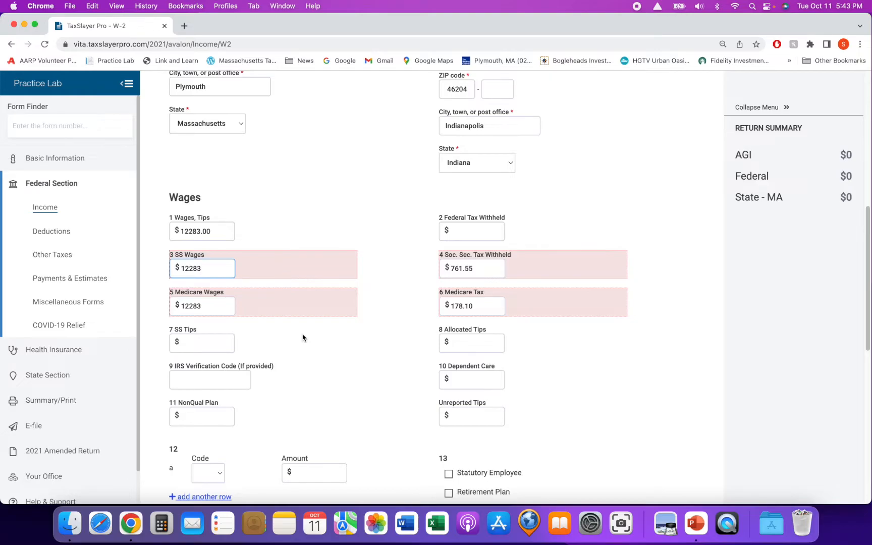
Step: Enter 1228 as the federal tax withheld in W-2 box 2
{"action": "left_click", "coordinate": [471, 234]}
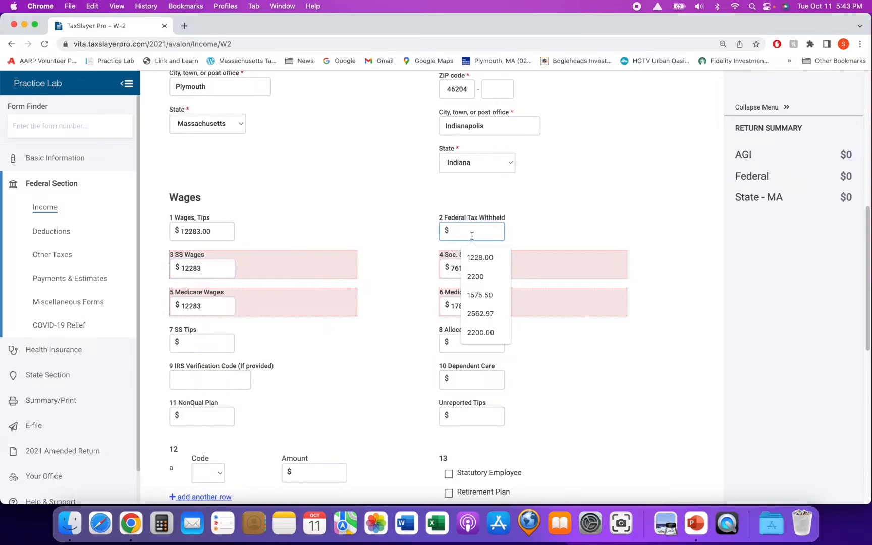
{"action": "type", "text": "1228"}
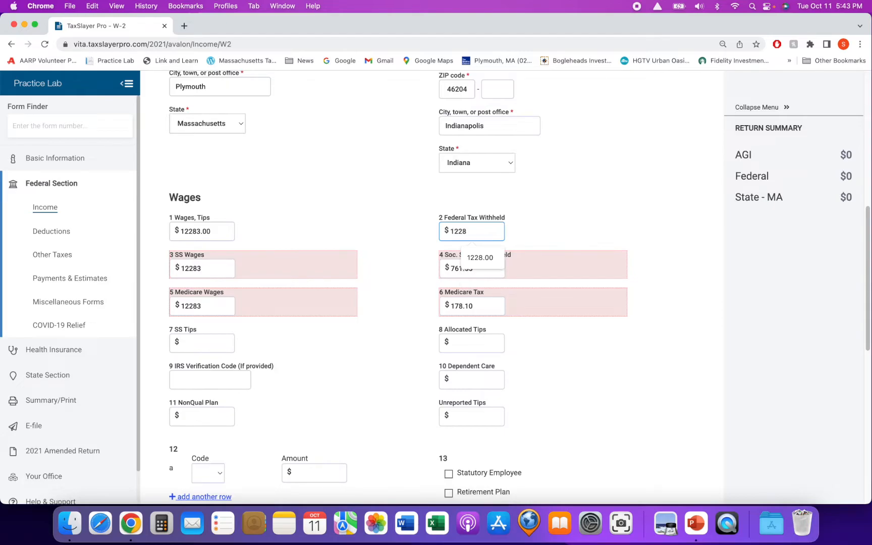
{"action": "scroll", "coordinate": [454, 254], "scroll_direction": "down", "scroll_amount": 1}
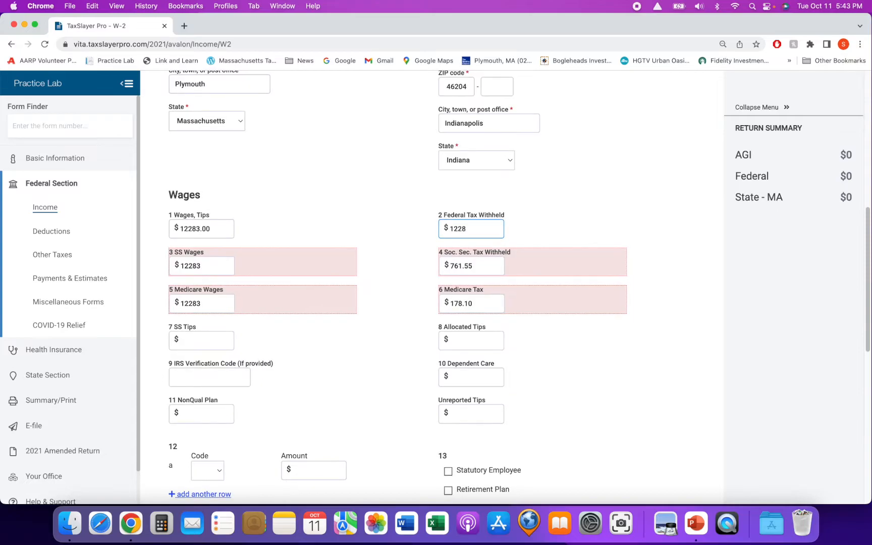
{"action": "left_click", "coordinate": [402, 339]}
Step: Examine the automatically calculated Social Security and Medicare tax amounts in W-2 boxes 4 and 6
{"action": "left_click", "coordinate": [477, 268]}
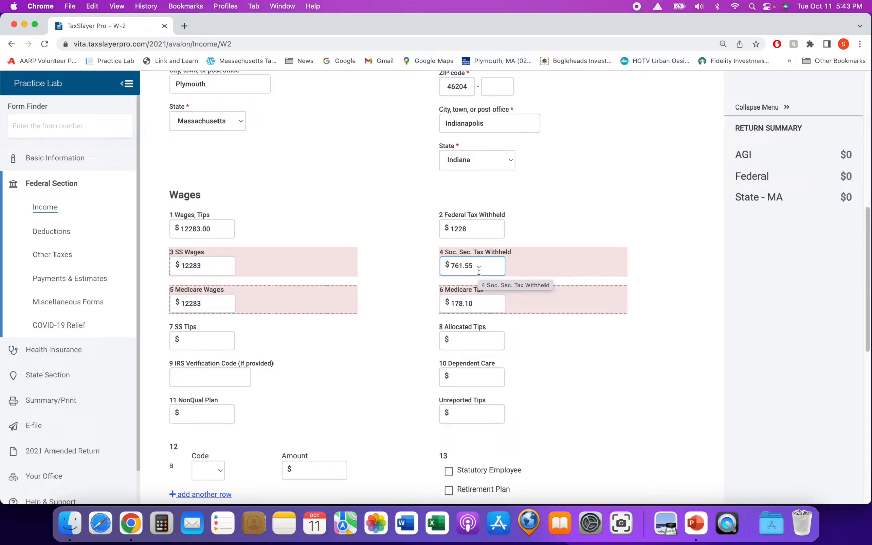
{"action": "left_click", "coordinate": [479, 304]}
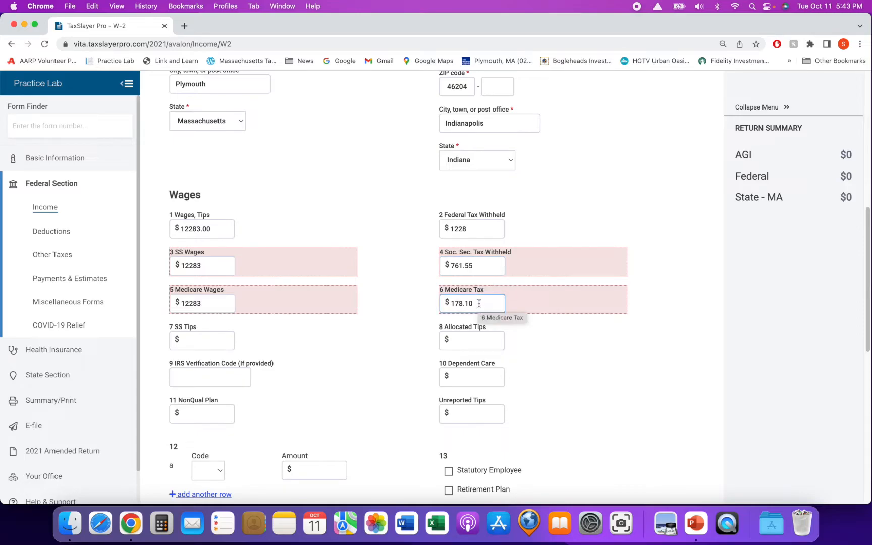
{"action": "left_click", "coordinate": [382, 312]}
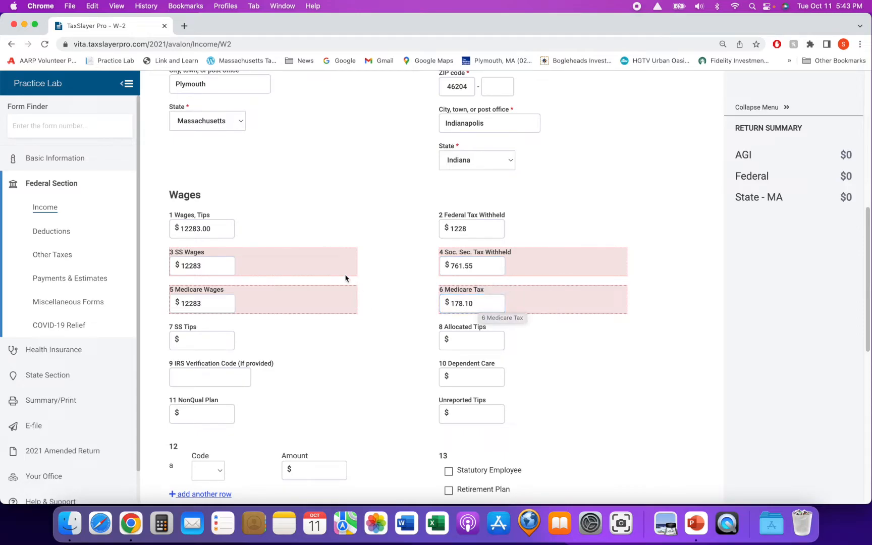
{"action": "left_click", "coordinate": [458, 268]}
{"action": "left_click", "coordinate": [473, 308]}
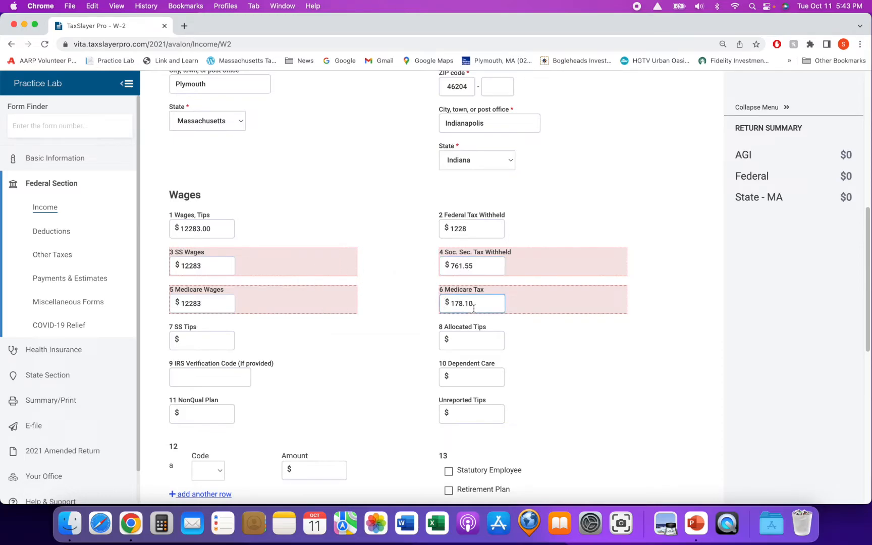
{"action": "left_click", "coordinate": [392, 345]}
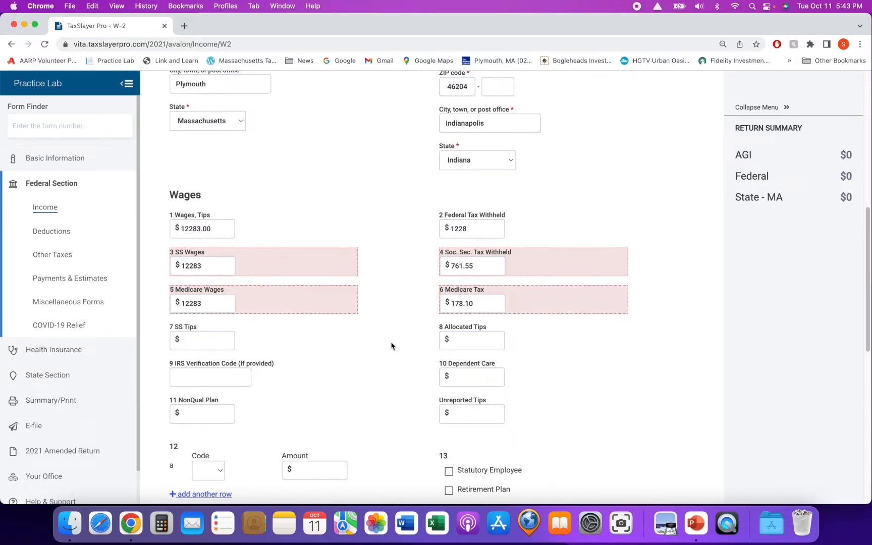
{"action": "left_click", "coordinate": [220, 347]}
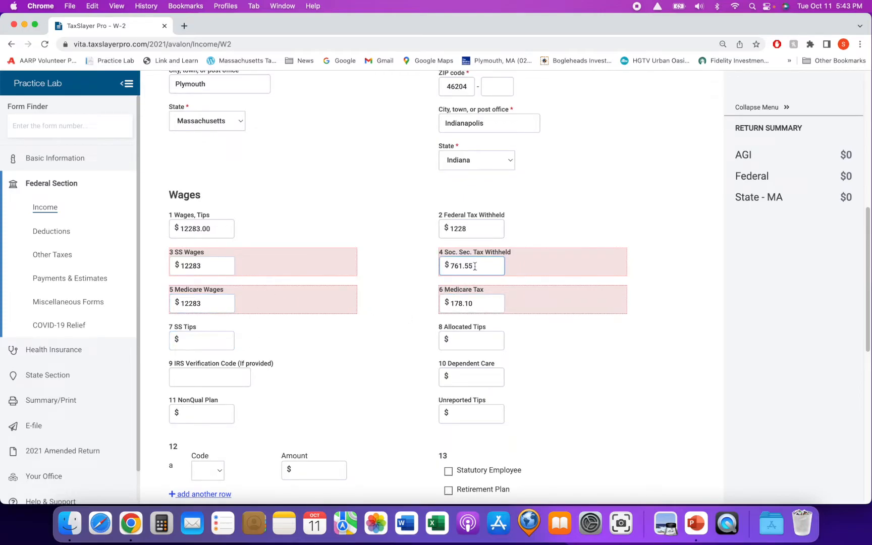
{"action": "scroll", "coordinate": [483, 273], "scroll_direction": "down", "scroll_amount": 1}
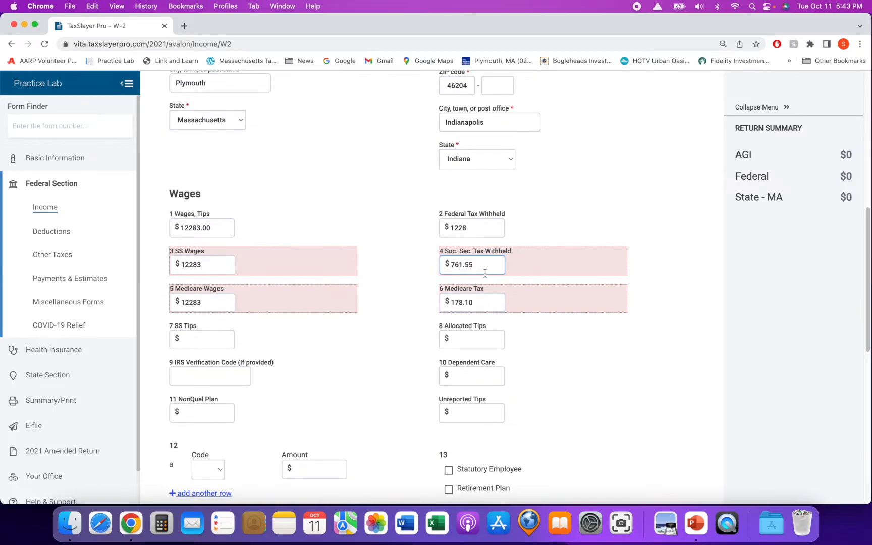
{"action": "left_click", "coordinate": [479, 267]}
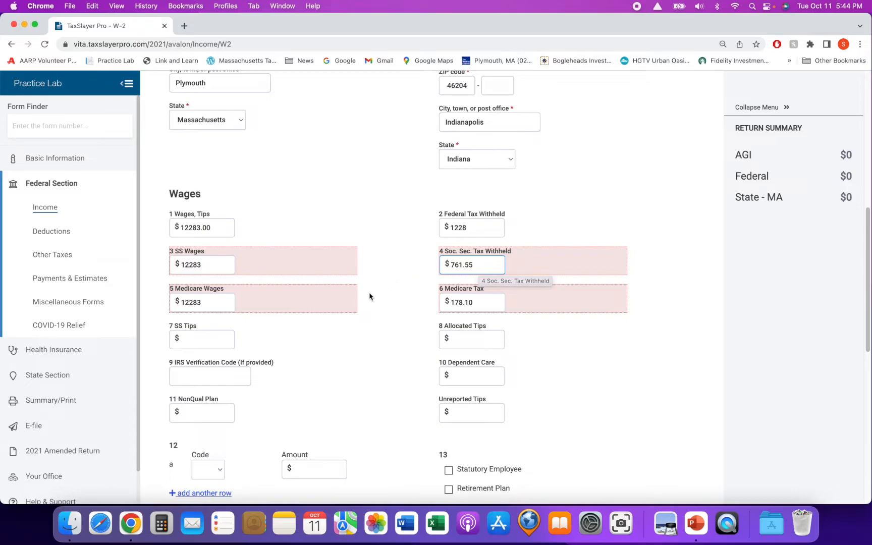
Step: Select Massachusetts as the box 15 state in the W-2's state information and enter the employer's state EIN
{"action": "scroll", "coordinate": [369, 296], "scroll_direction": "down", "scroll_amount": 5}
{"action": "scroll", "coordinate": [369, 296], "scroll_direction": "down", "scroll_amount": 9}
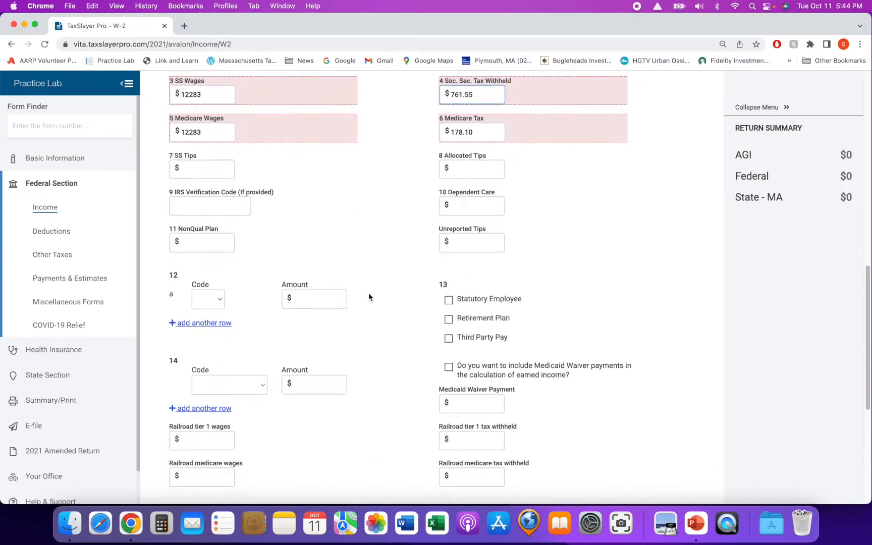
{"action": "scroll", "coordinate": [369, 297], "scroll_direction": "down", "scroll_amount": 3}
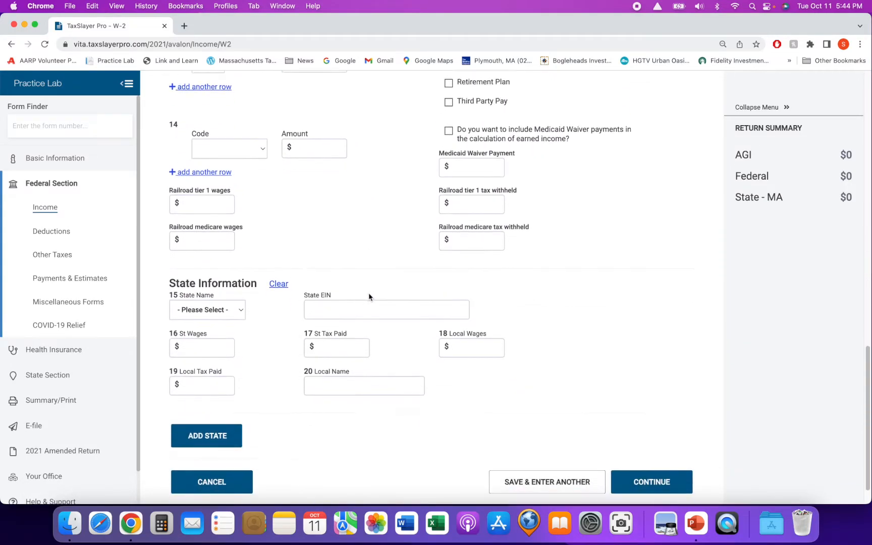
{"action": "scroll", "coordinate": [263, 333], "scroll_direction": "up", "scroll_amount": 1}
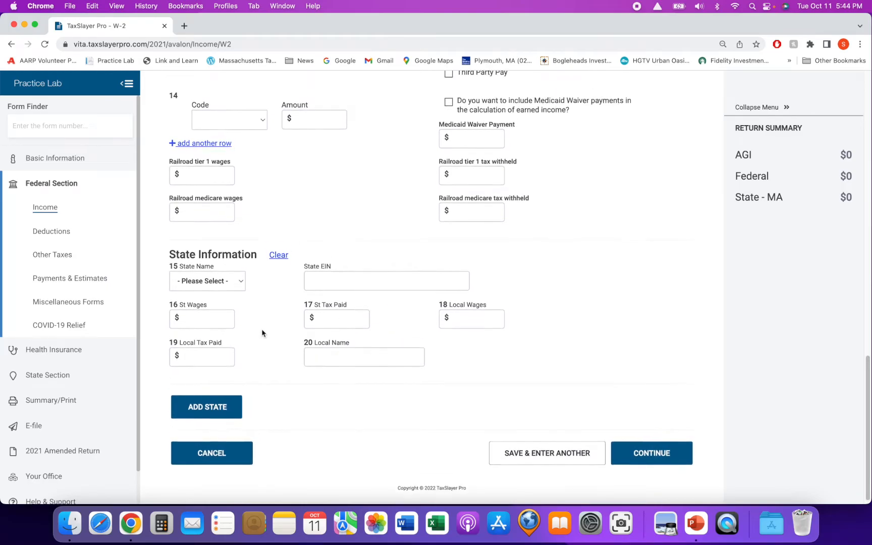
{"action": "left_click", "coordinate": [240, 284]}
{"action": "scroll", "coordinate": [225, 310], "scroll_direction": "down", "scroll_amount": 5}
{"action": "scroll", "coordinate": [224, 313], "scroll_direction": "down", "scroll_amount": 3}
{"action": "left_click", "coordinate": [224, 286]}
{"action": "left_click", "coordinate": [312, 287]}
{"action": "type", "text": "312234567"}
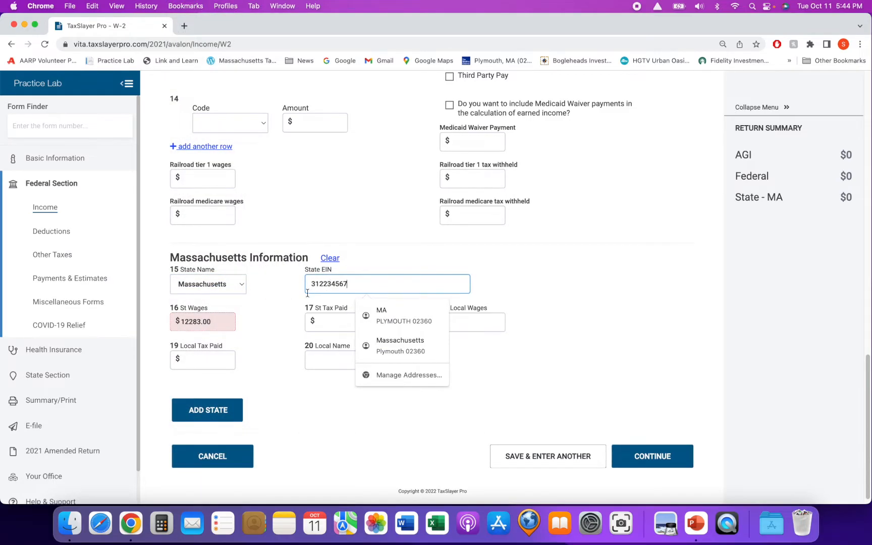
{"action": "left_click", "coordinate": [284, 307]}
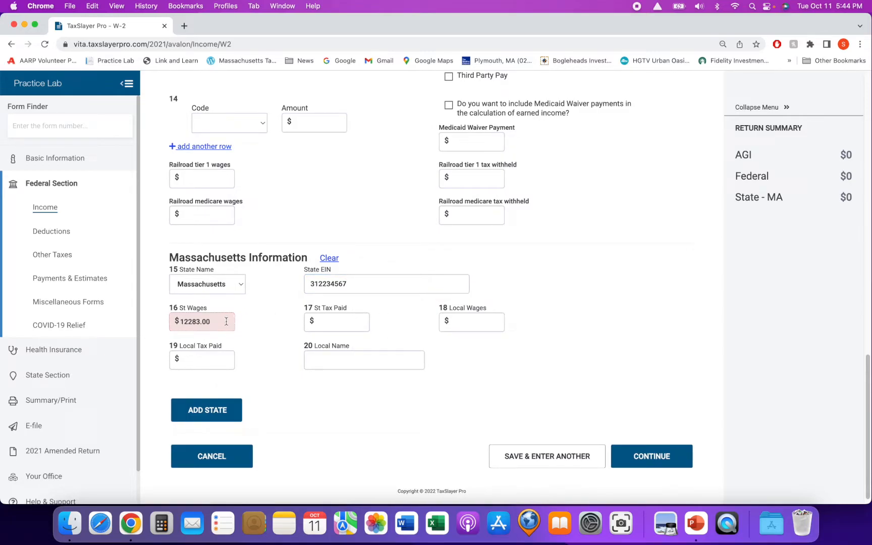
Step: Enter 614.00 as the state tax paid in W-2 box 17
{"action": "left_click", "coordinate": [323, 321]}
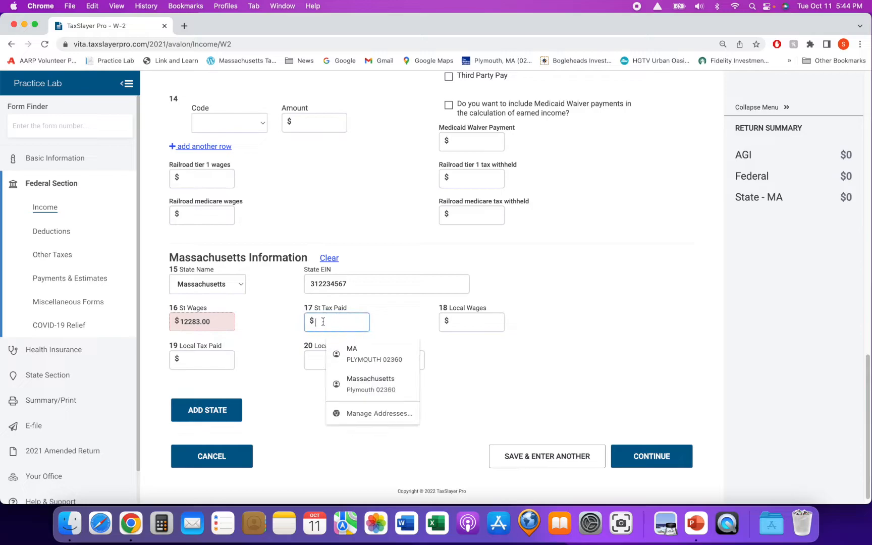
{"action": "type", "text": "6"}
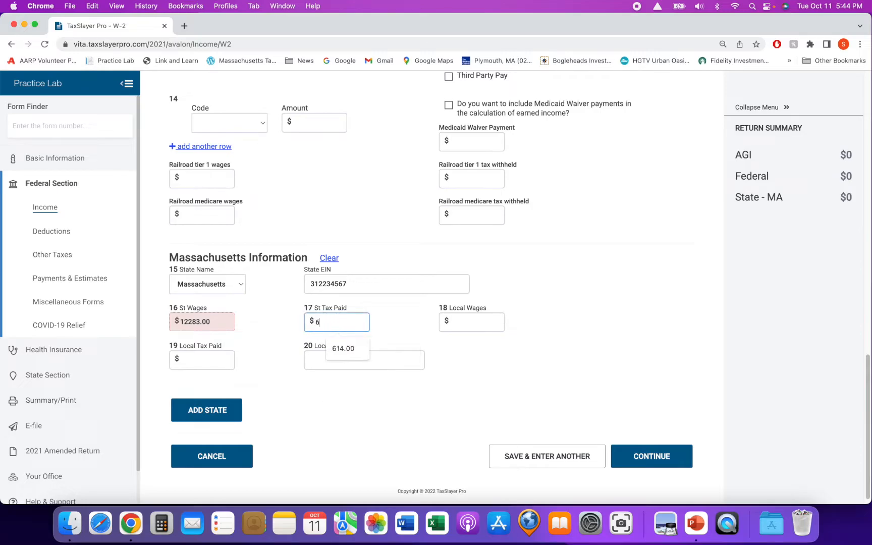
{"action": "type", "text": "14.00"}
{"action": "left_click", "coordinate": [384, 407]}
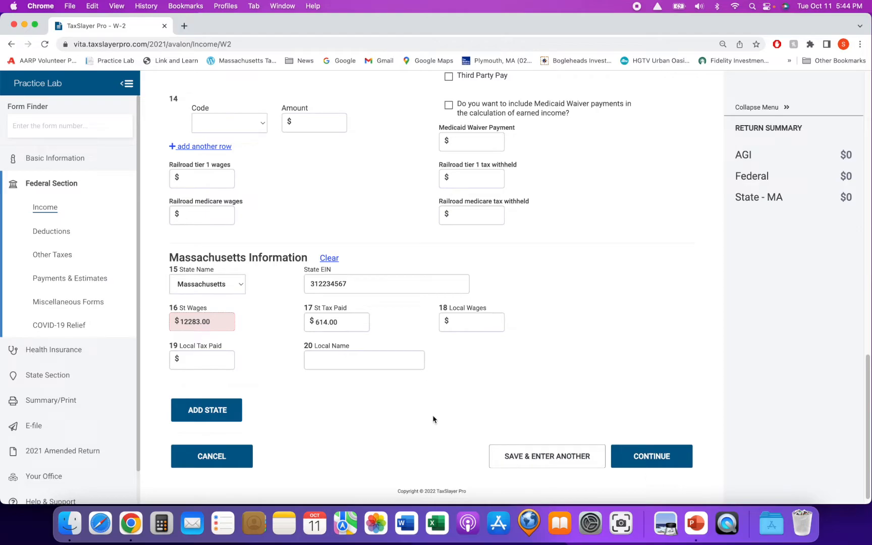
Step: Review the W-2 entries from the wages section through the Massachusetts information for accuracy
{"action": "scroll", "coordinate": [433, 416], "scroll_direction": "up", "scroll_amount": 2}
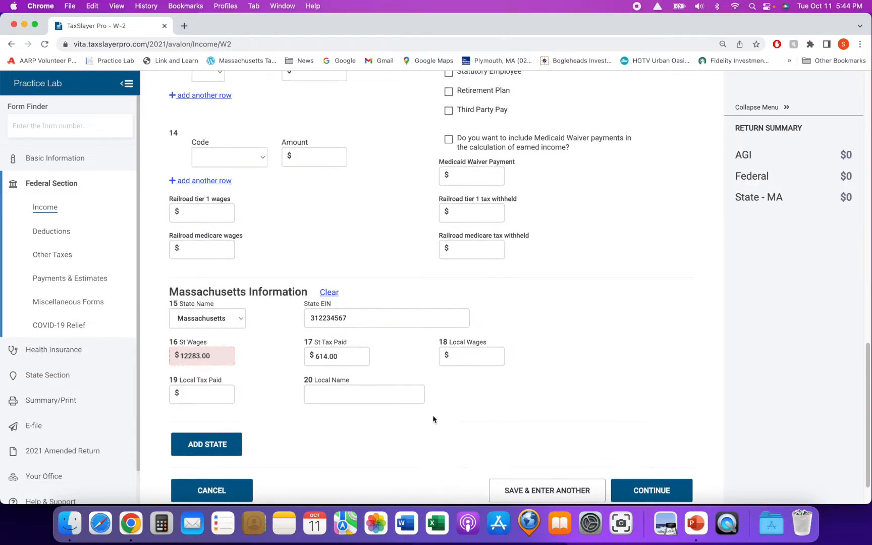
{"action": "scroll", "coordinate": [433, 416], "scroll_direction": "up", "scroll_amount": 8}
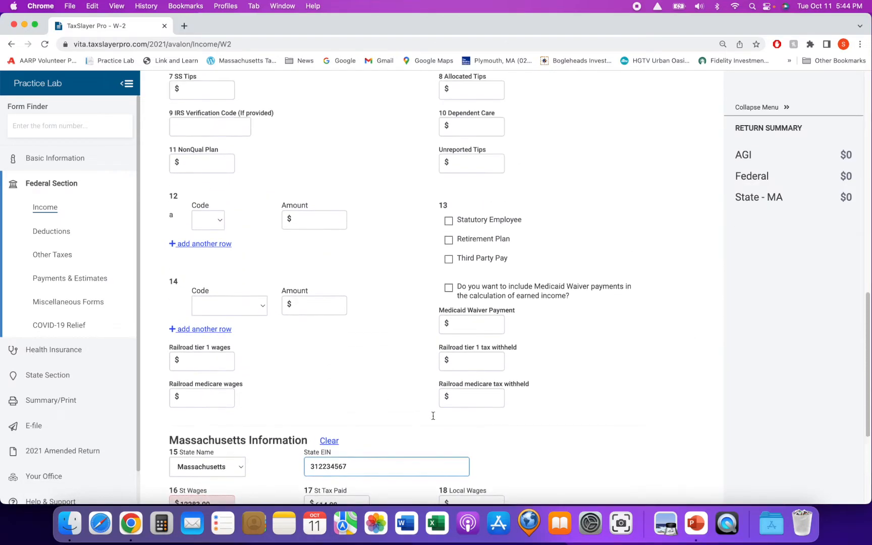
{"action": "scroll", "coordinate": [432, 415], "scroll_direction": "up", "scroll_amount": 8}
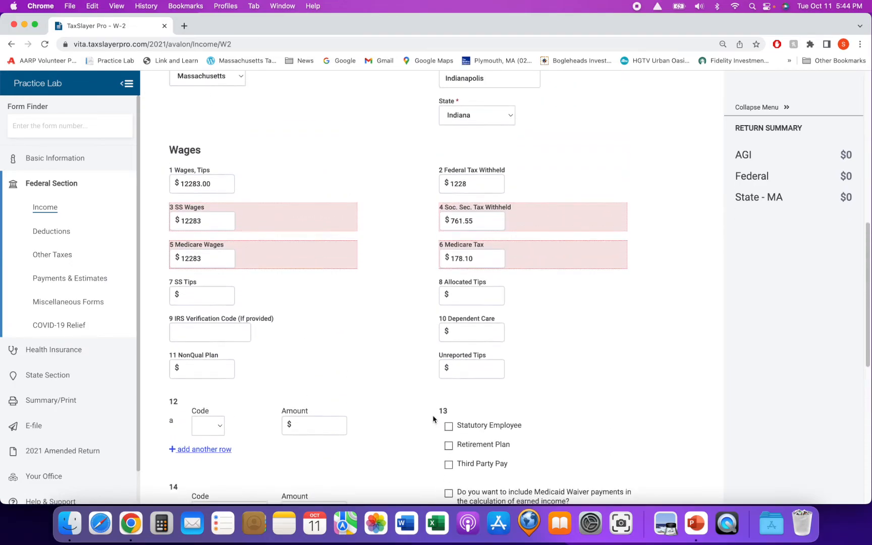
{"action": "scroll", "coordinate": [433, 419], "scroll_direction": "up", "scroll_amount": 2}
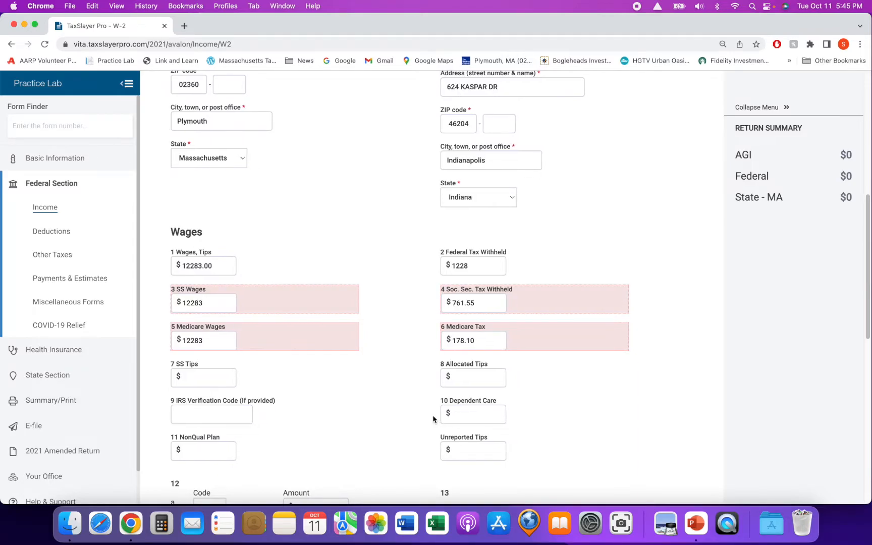
{"action": "scroll", "coordinate": [432, 418], "scroll_direction": "down", "scroll_amount": 1}
{"action": "scroll", "coordinate": [433, 418], "scroll_direction": "down", "scroll_amount": 5}
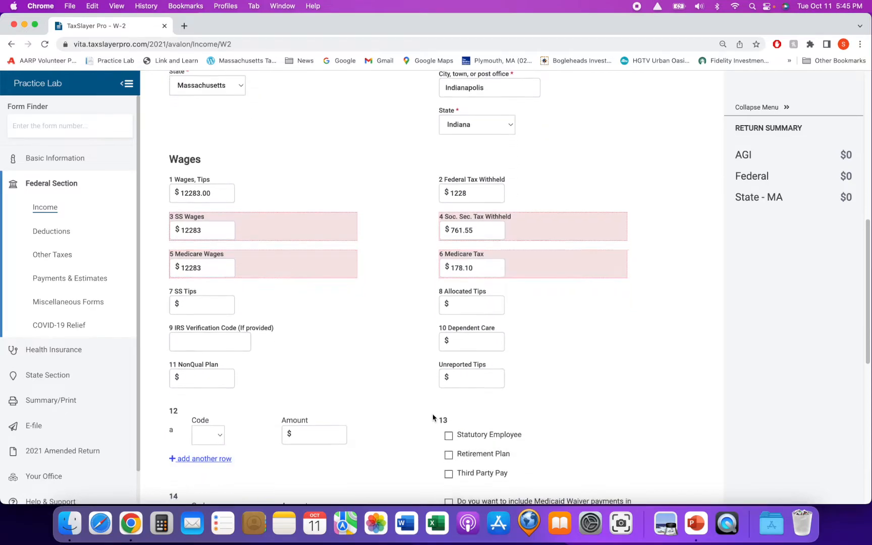
{"action": "scroll", "coordinate": [432, 418], "scroll_direction": "down", "scroll_amount": 7}
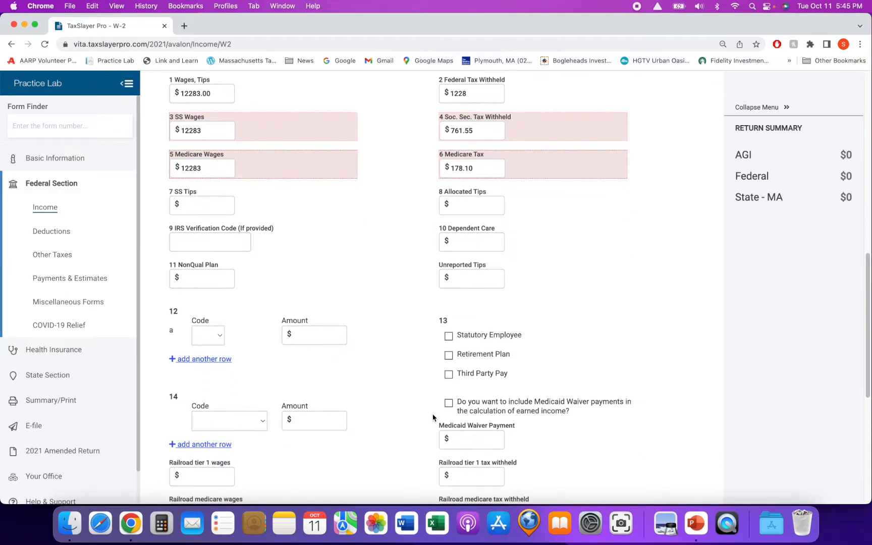
{"action": "scroll", "coordinate": [432, 418], "scroll_direction": "down", "scroll_amount": 8}
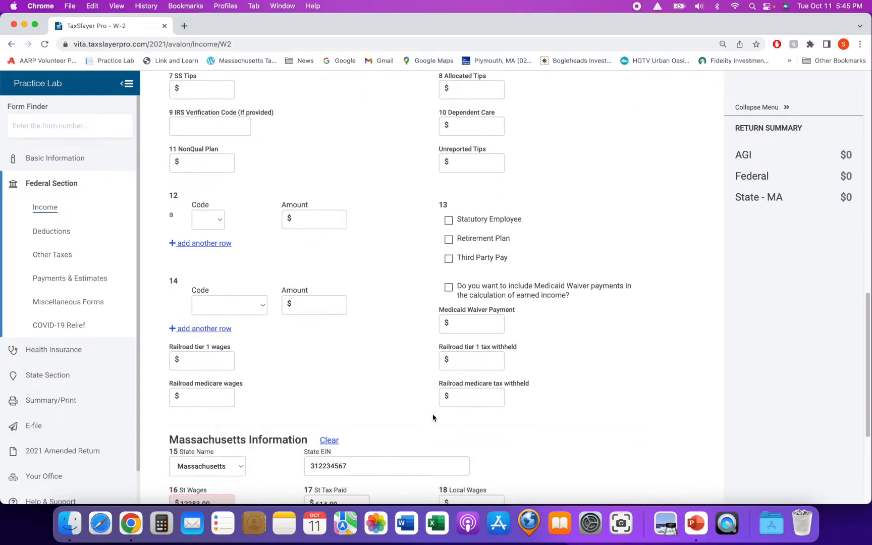
{"action": "scroll", "coordinate": [432, 418], "scroll_direction": "down", "scroll_amount": 7}
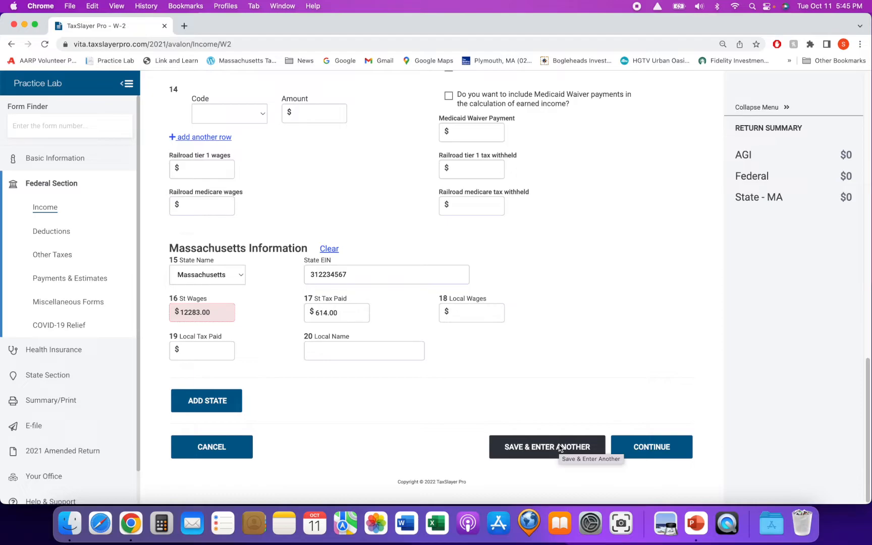
Step: Save the W-2, and call up but cancel the deletion of its Petroleum Oil and Gas entry in the W-2 list
{"action": "left_click", "coordinate": [651, 448]}
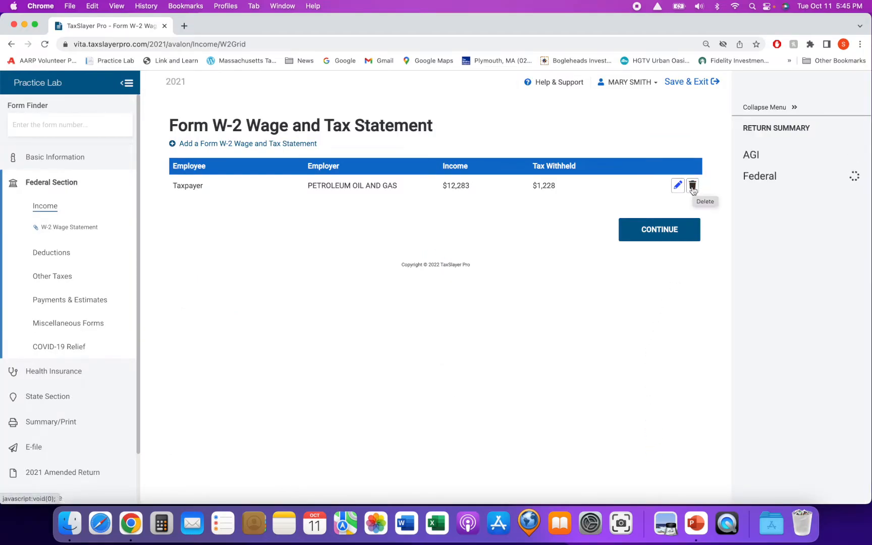
{"action": "left_click", "coordinate": [693, 187]}
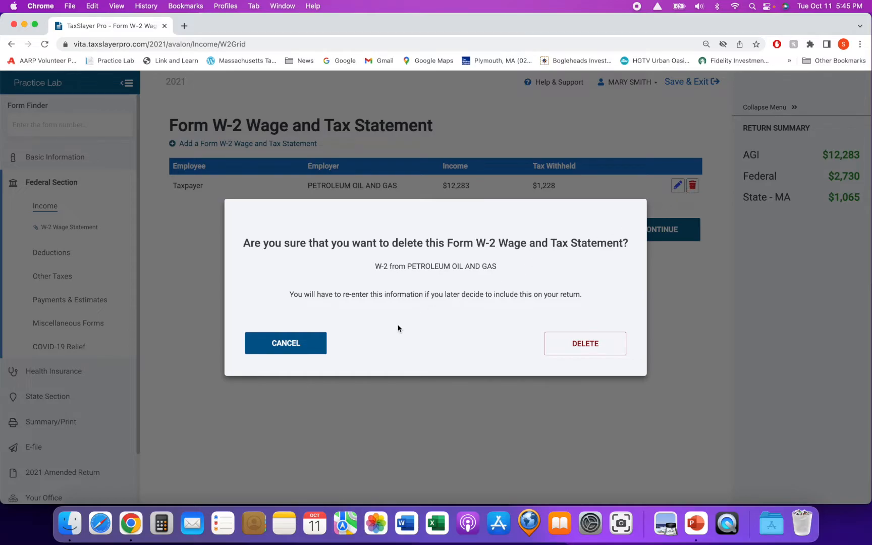
{"action": "left_click", "coordinate": [302, 344]}
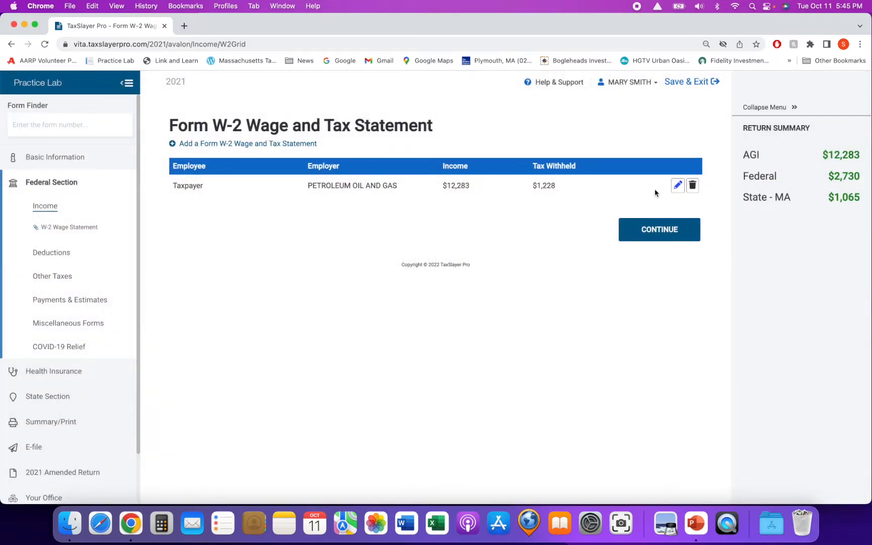
Step: Reopen the Petroleum Oil and Gas W-2 for editing and check its wages, federal withholding and state amounts
{"action": "left_click", "coordinate": [676, 188]}
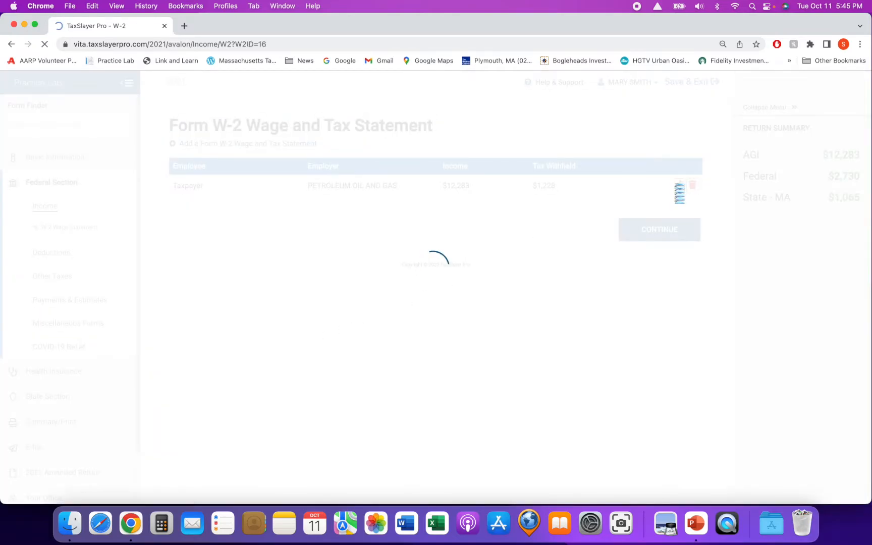
{"action": "scroll", "coordinate": [368, 203], "scroll_direction": "down", "scroll_amount": 10}
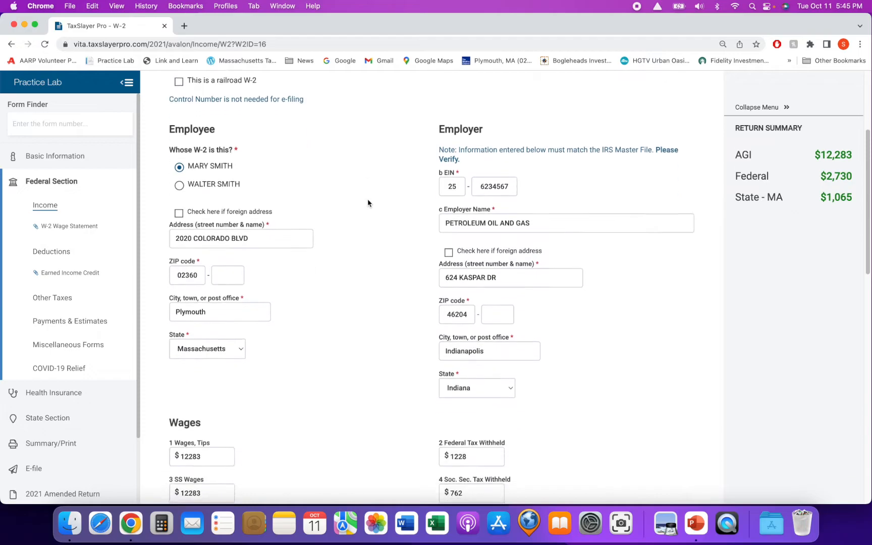
{"action": "left_click", "coordinate": [202, 187]}
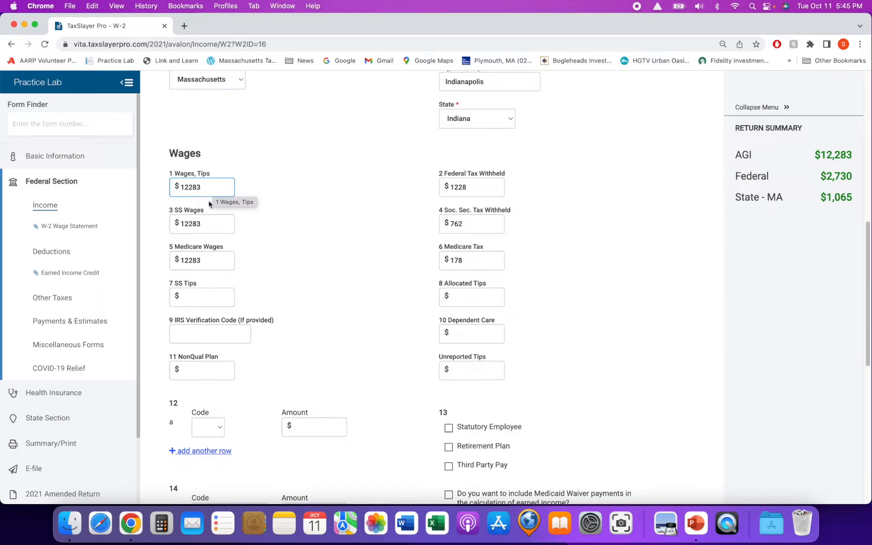
{"action": "left_click", "coordinate": [467, 190]}
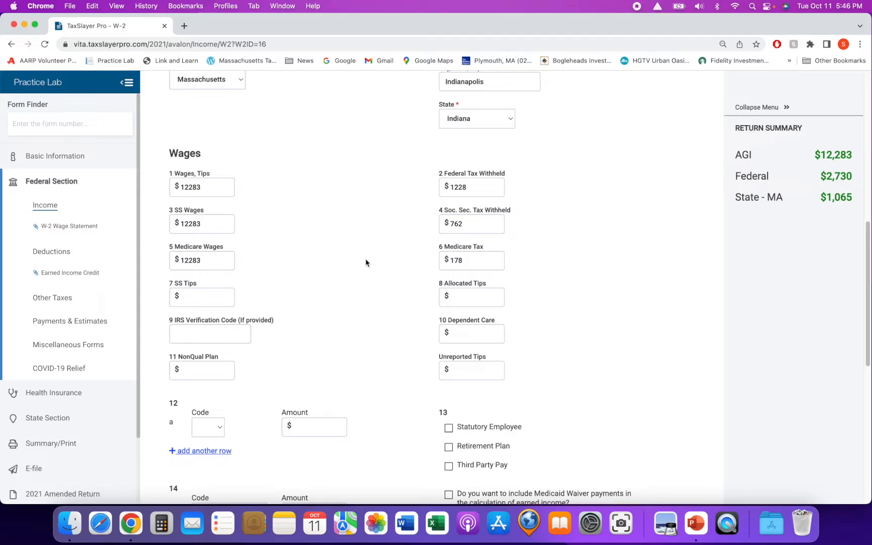
{"action": "scroll", "coordinate": [366, 260], "scroll_direction": "down", "scroll_amount": 10}
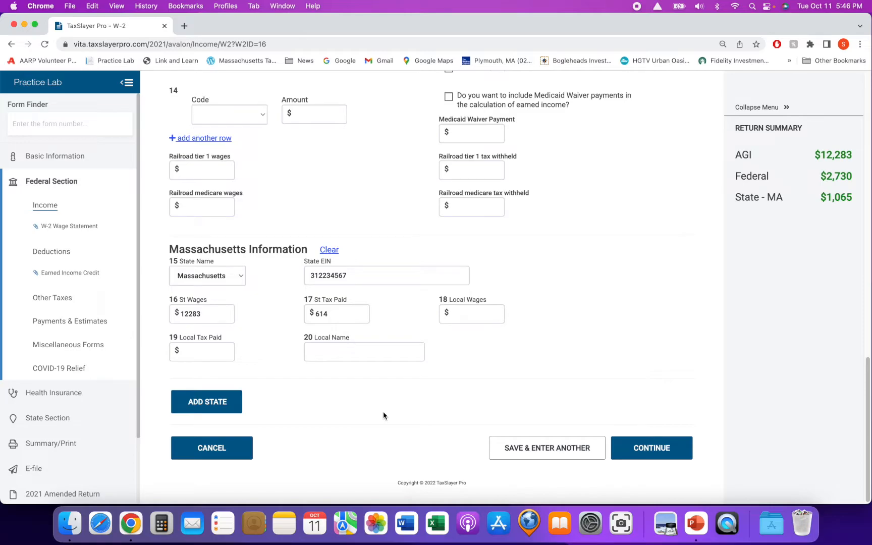
Step: Save this W-2 and start another one, assign it to the spouse and enter the Jefferson County School District's EIN
{"action": "left_click", "coordinate": [523, 449]}
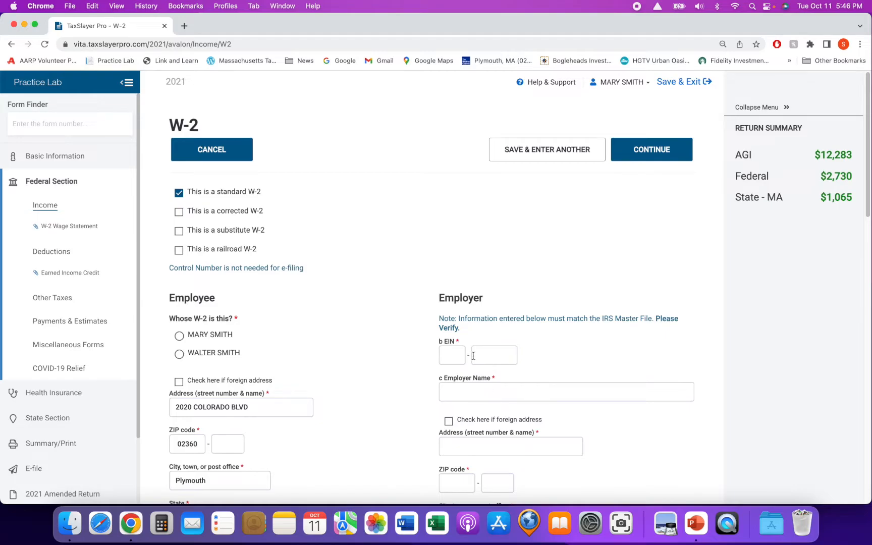
{"action": "left_click", "coordinate": [179, 354]}
{"action": "left_click", "coordinate": [449, 352]}
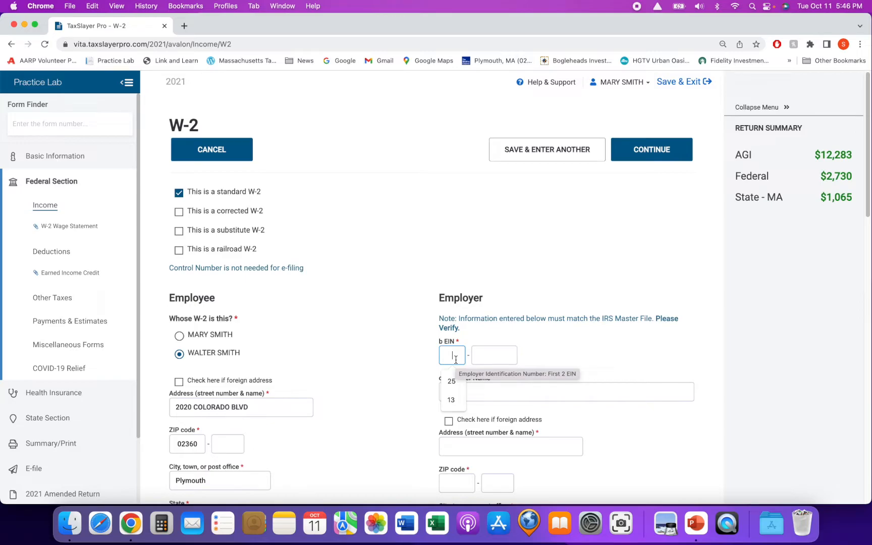
{"action": "left_click", "coordinate": [453, 381]}
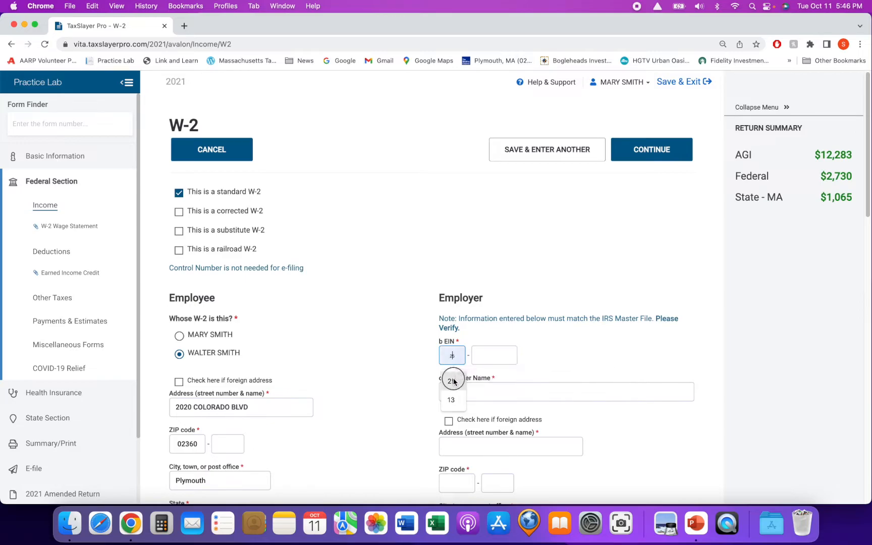
{"action": "left_click", "coordinate": [489, 355]}
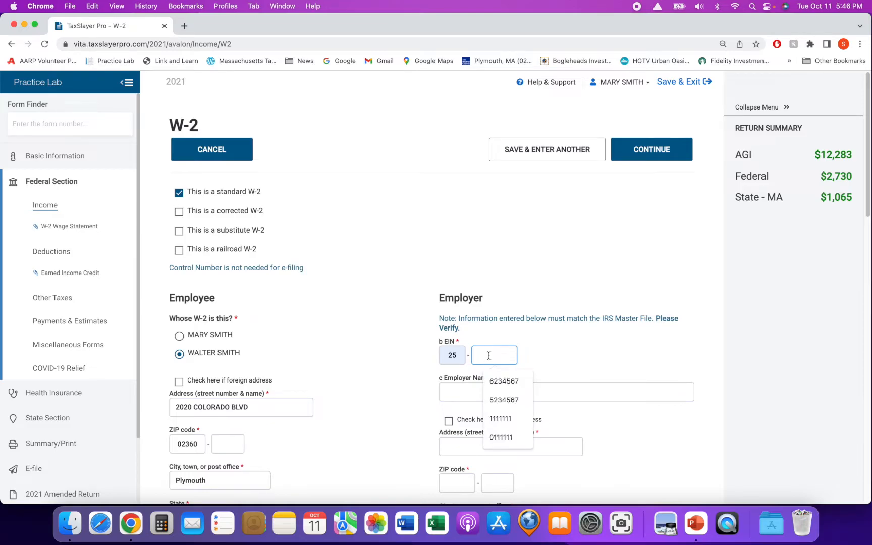
{"action": "left_click", "coordinate": [500, 399]}
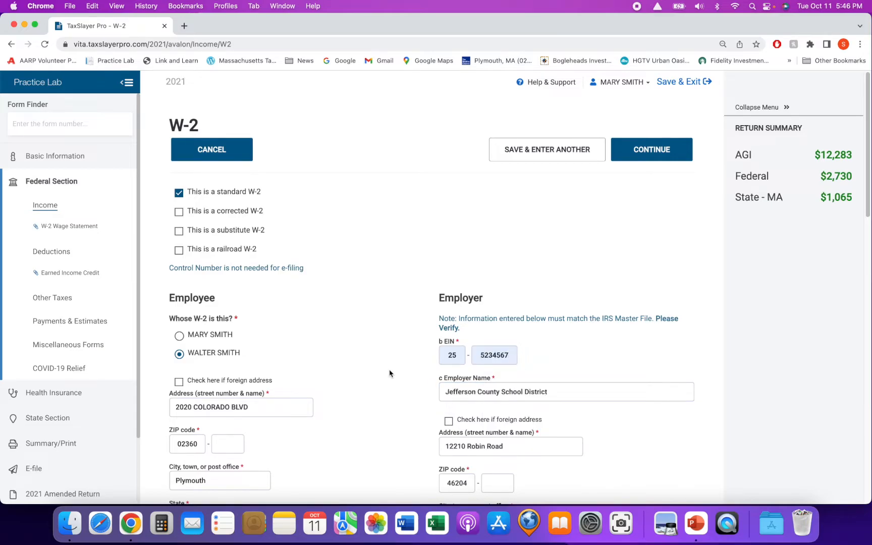
Step: Enter 21010 as the spouse's W-2 box 1 wages and check the Social Security and Medicare wages in boxes 3 and 5
{"action": "scroll", "coordinate": [389, 374], "scroll_direction": "down", "scroll_amount": 5}
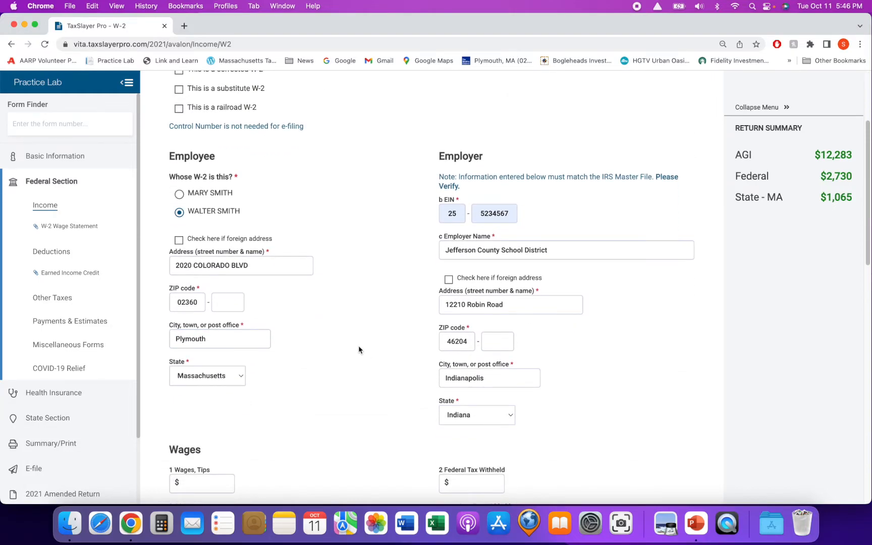
{"action": "scroll", "coordinate": [358, 346], "scroll_direction": "down", "scroll_amount": 5}
{"action": "scroll", "coordinate": [333, 323], "scroll_direction": "down", "scroll_amount": 2}
{"action": "left_click", "coordinate": [218, 275]}
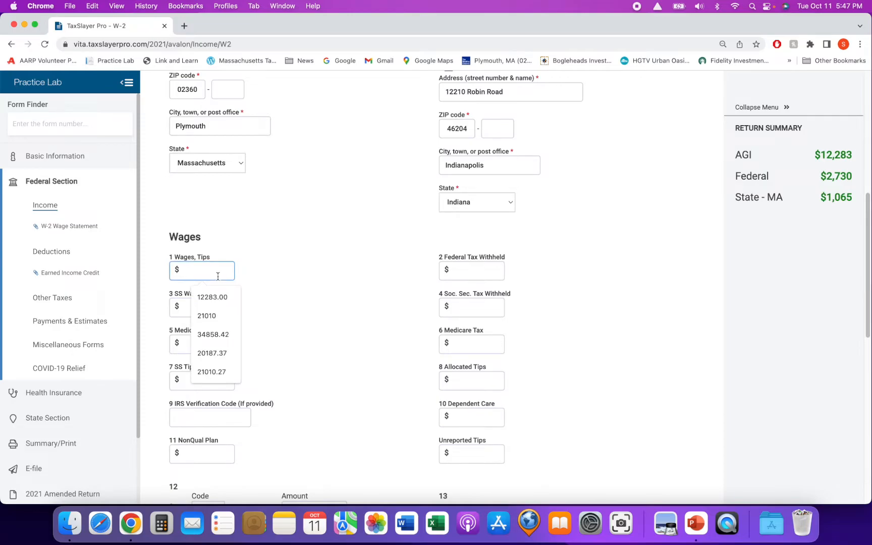
{"action": "type", "text": "21010"}
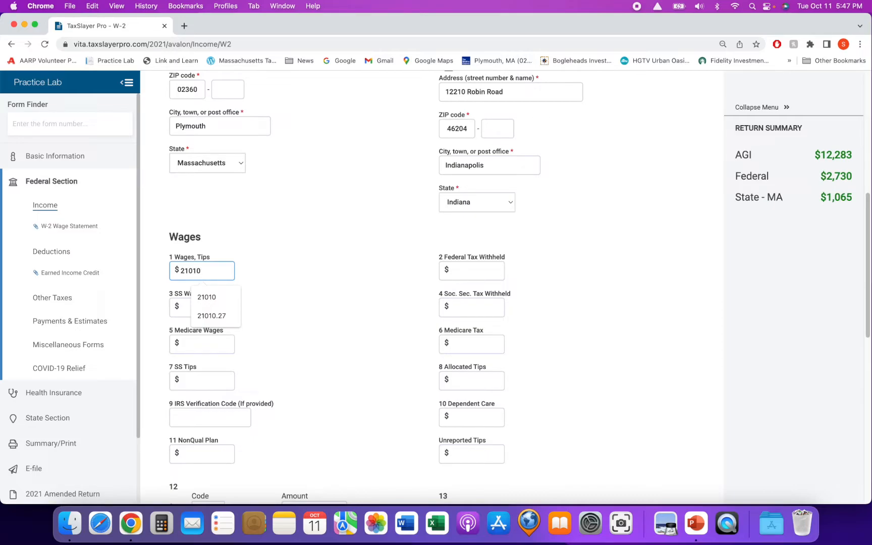
{"action": "left_click", "coordinate": [283, 272]}
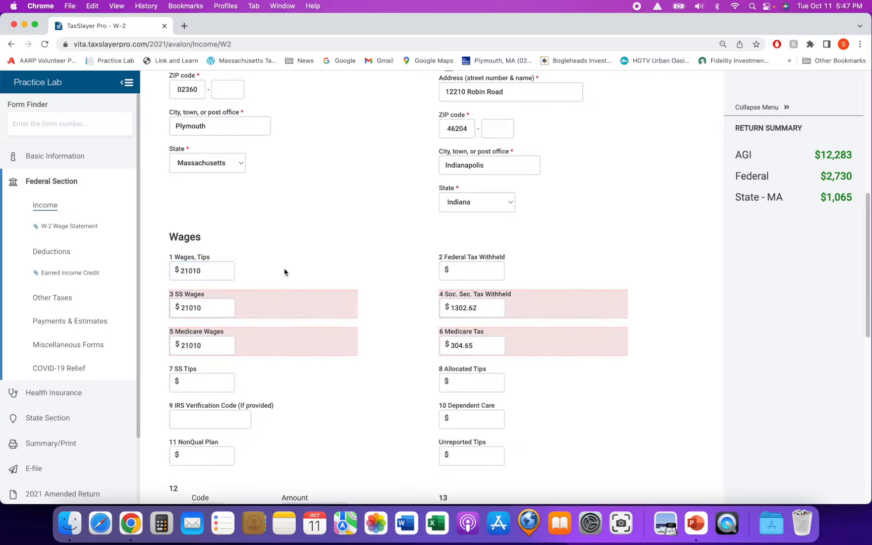
{"action": "left_click", "coordinate": [210, 309]}
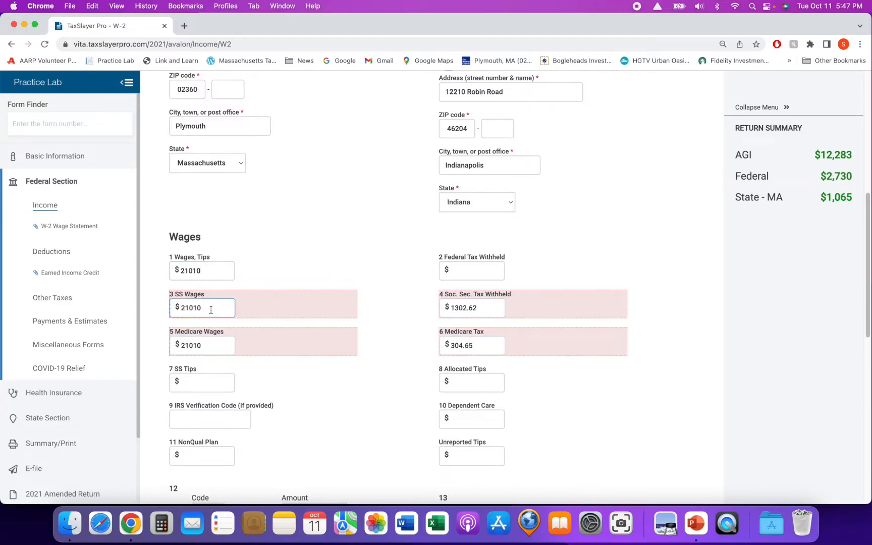
{"action": "left_click", "coordinate": [209, 340]}
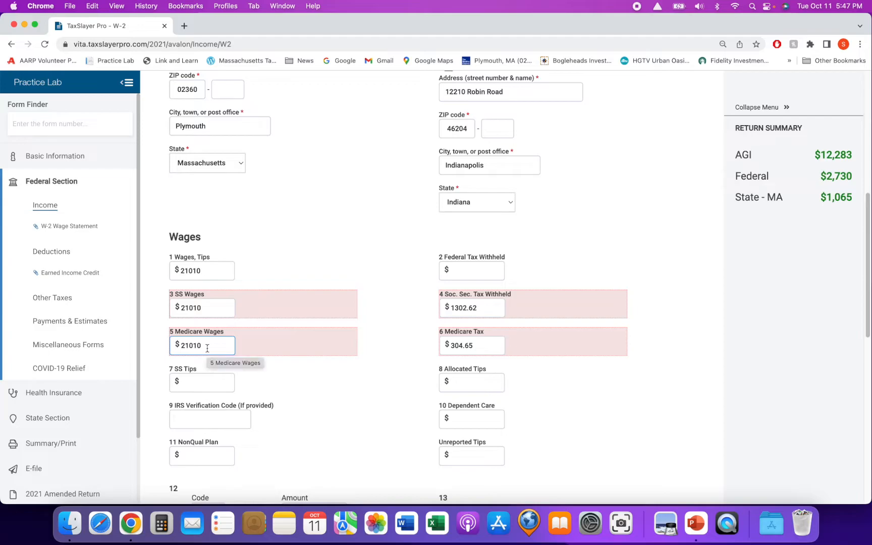
Step: Set the spouse's W-2 box 4 Social Security tax withheld to 1302.64
{"action": "left_click", "coordinate": [468, 309]}
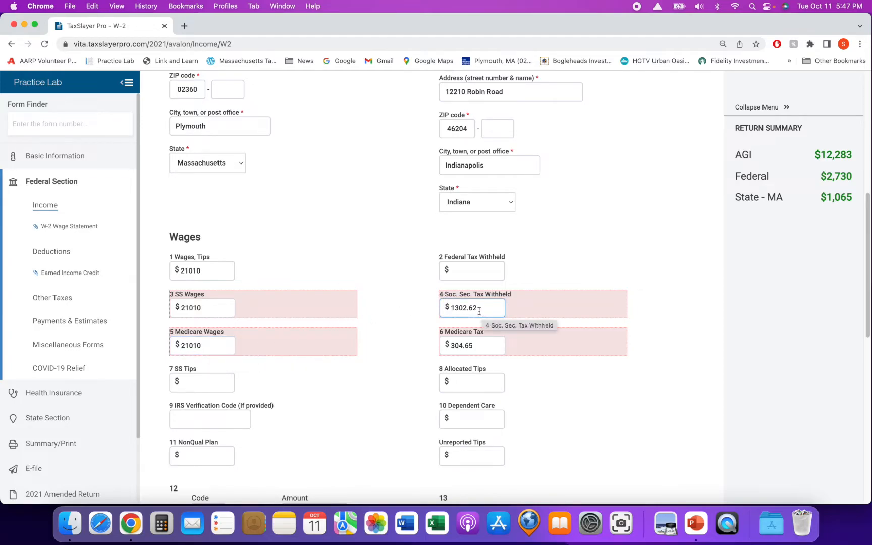
{"action": "left_click", "coordinate": [477, 309]}
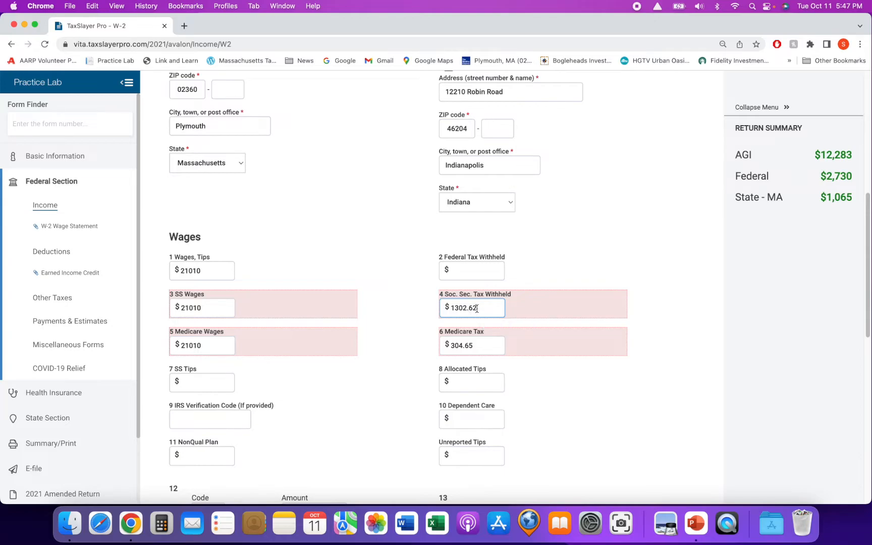
{"action": "key", "text": "BackSpace"}
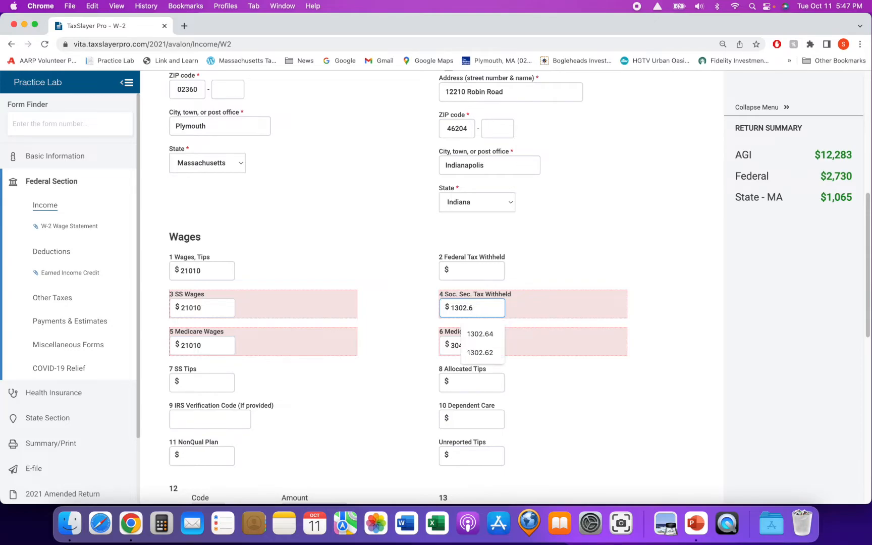
{"action": "type", "text": "4"}
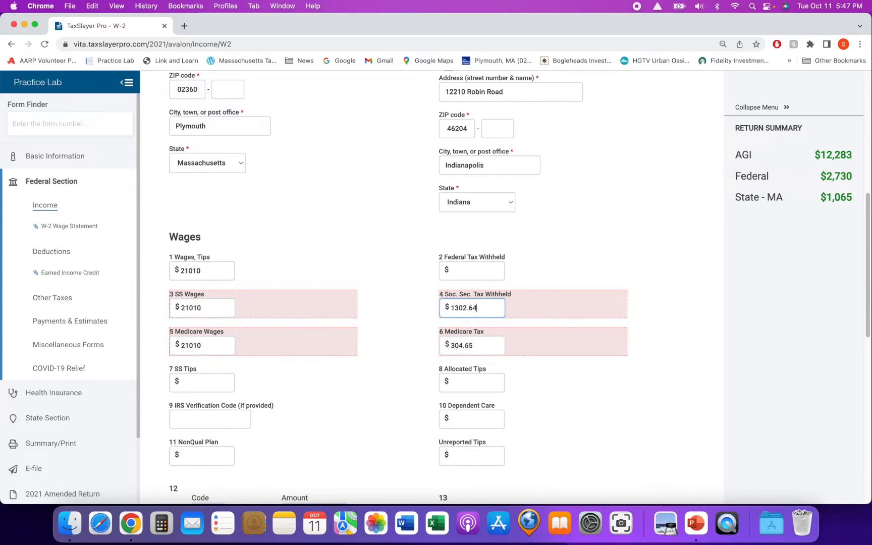
{"action": "left_click", "coordinate": [421, 339]}
Step: Enter 3300 as the federal tax withheld in box 2 of the spouse's W-2
{"action": "left_click", "coordinate": [485, 272]}
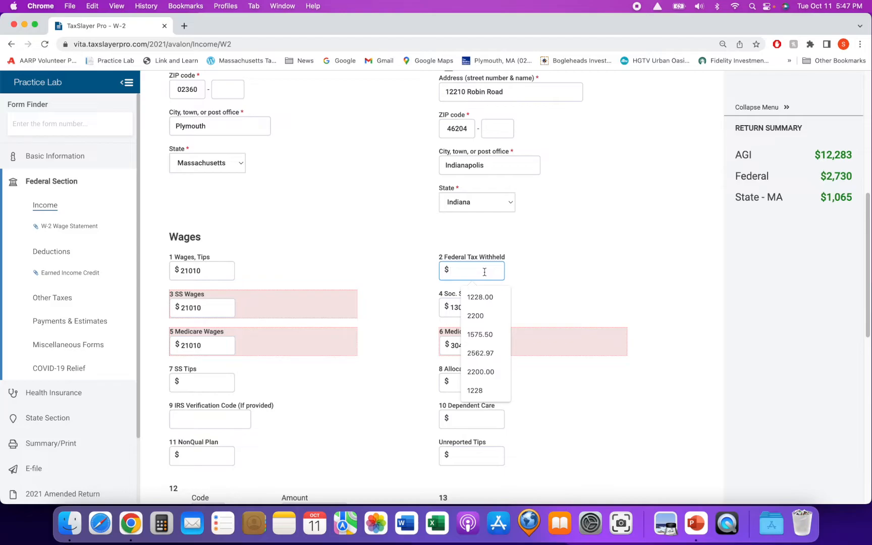
{"action": "type", "text": "3300"}
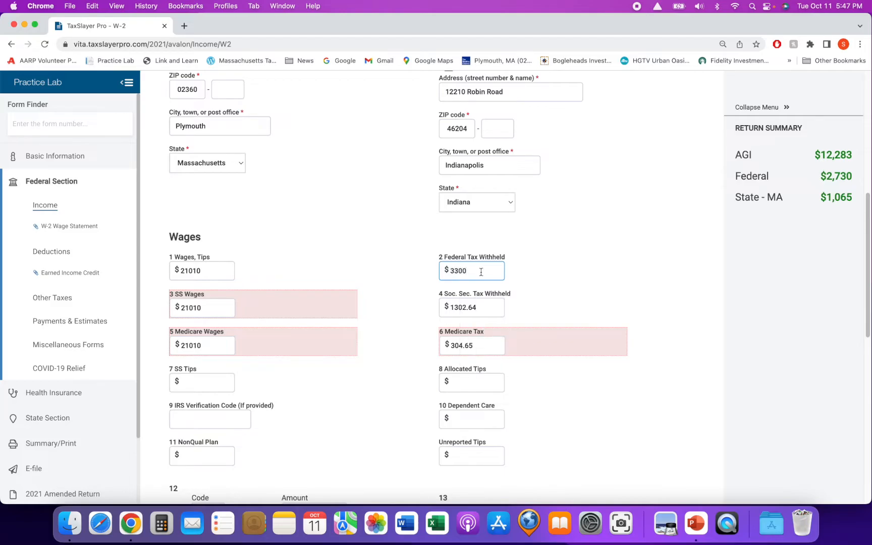
{"action": "left_click", "coordinate": [408, 373]}
Step: Add a box 12 entry with code DD and an amount of 4734.53 to the spouse's W-2
{"action": "scroll", "coordinate": [404, 353], "scroll_direction": "down", "scroll_amount": 1}
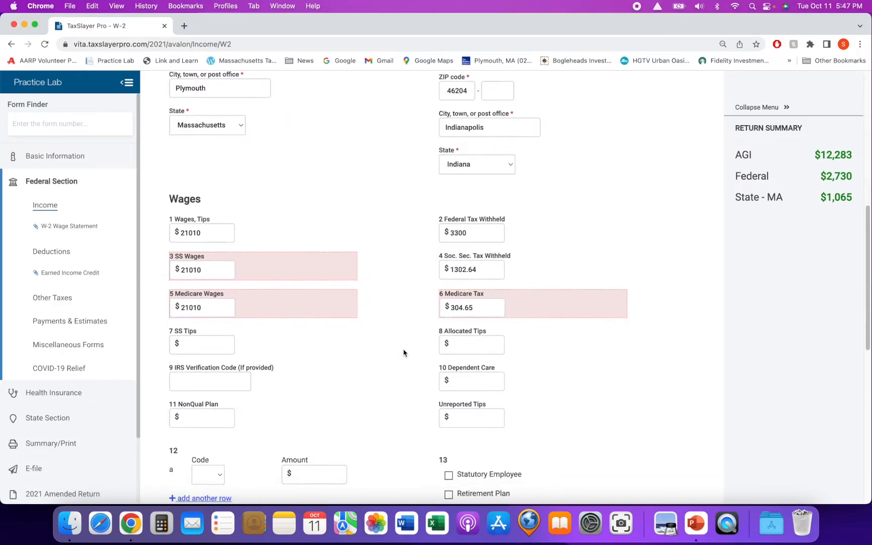
{"action": "scroll", "coordinate": [404, 352], "scroll_direction": "down", "scroll_amount": 5}
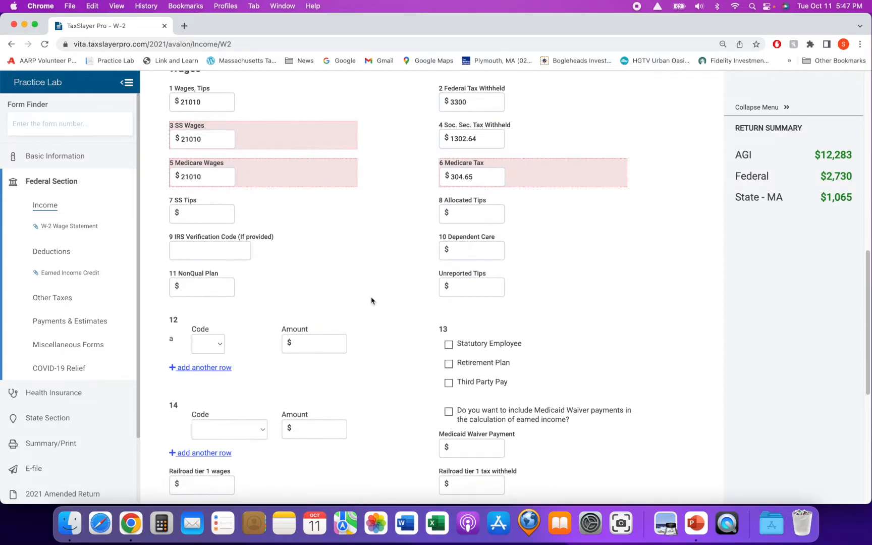
{"action": "scroll", "coordinate": [371, 301], "scroll_direction": "down", "scroll_amount": 2}
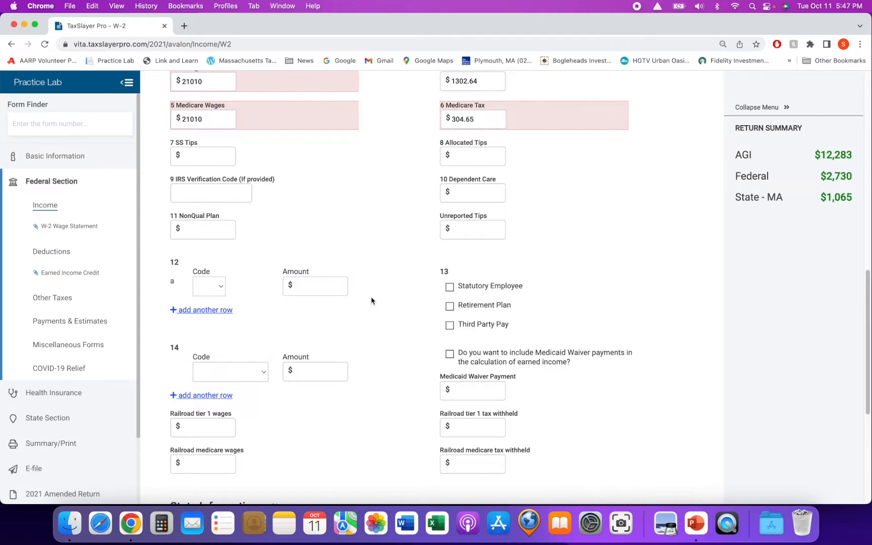
{"action": "left_click", "coordinate": [207, 287]}
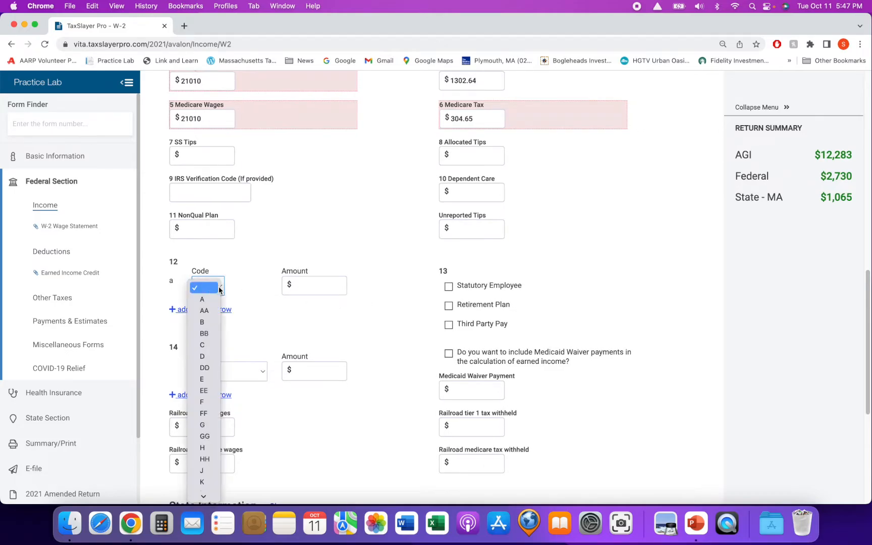
{"action": "left_click", "coordinate": [204, 368]}
{"action": "left_click", "coordinate": [302, 288]}
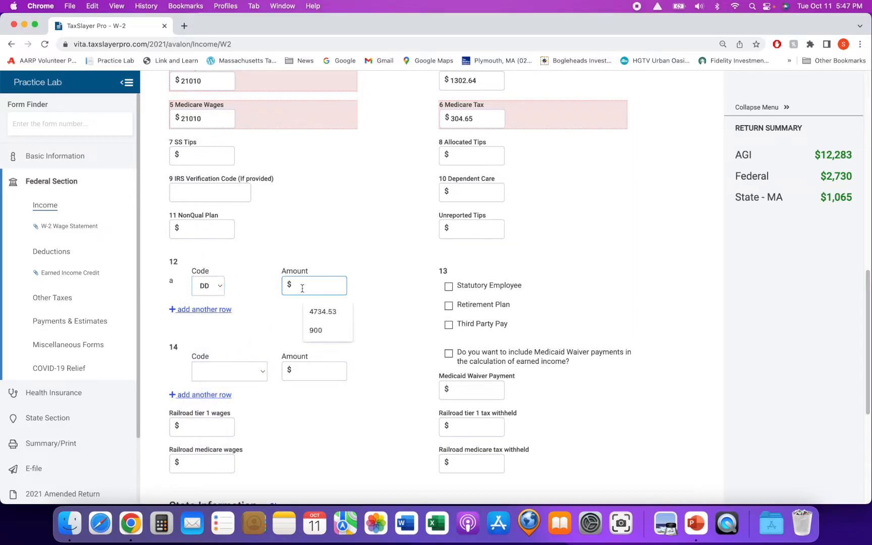
{"action": "type", "text": "474"}
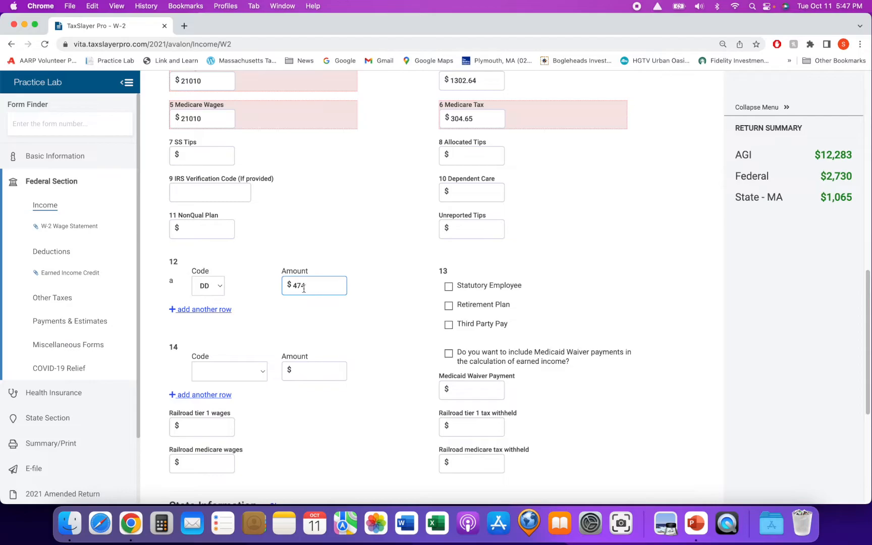
{"action": "key", "text": "BackSpace"}
{"action": "type", "text": "34.53"}
{"action": "left_click", "coordinate": [344, 313]}
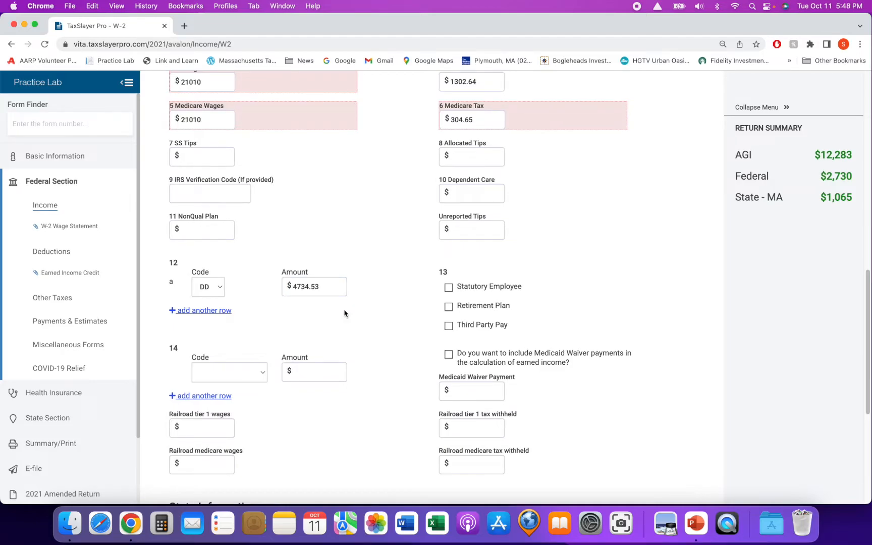
Step: Correct the box 2 federal tax withheld on the spouse's W-2 to 2200
{"action": "scroll", "coordinate": [344, 313], "scroll_direction": "down", "scroll_amount": 5}
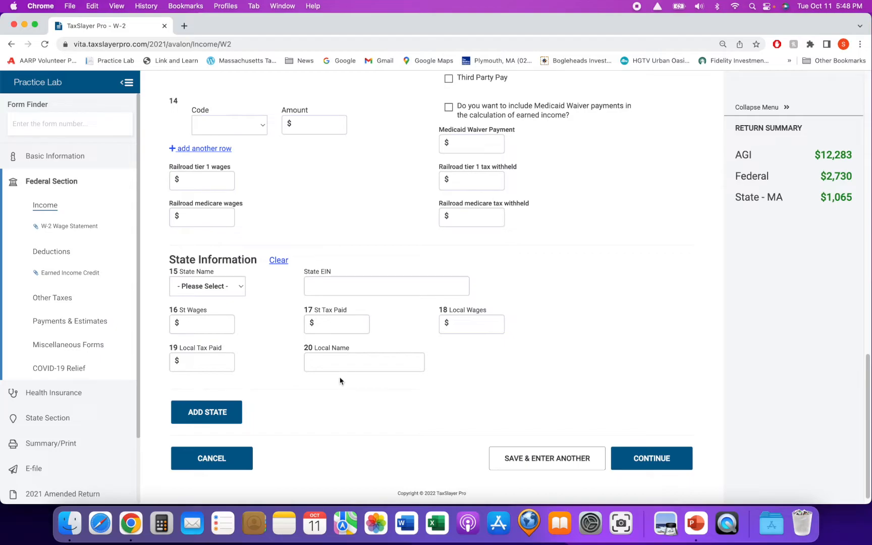
{"action": "scroll", "coordinate": [340, 381], "scroll_direction": "up", "scroll_amount": 1}
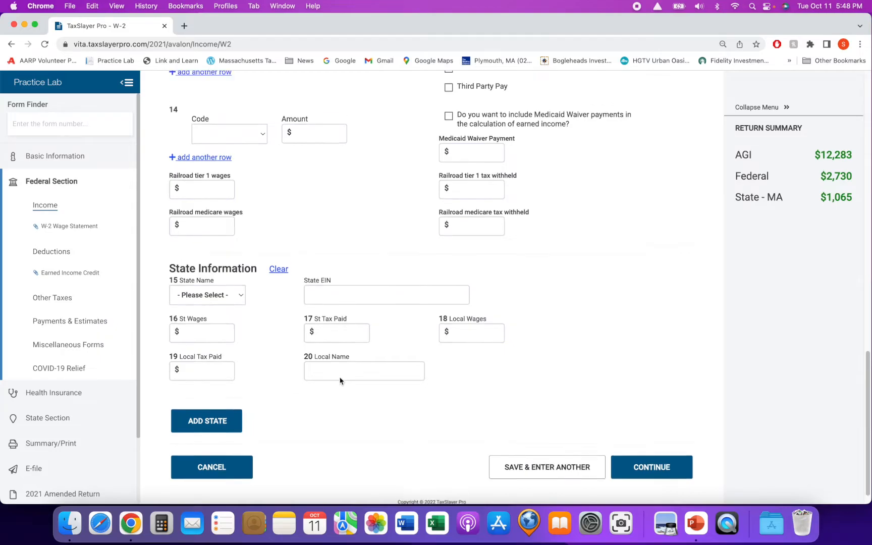
{"action": "left_click", "coordinate": [340, 378]}
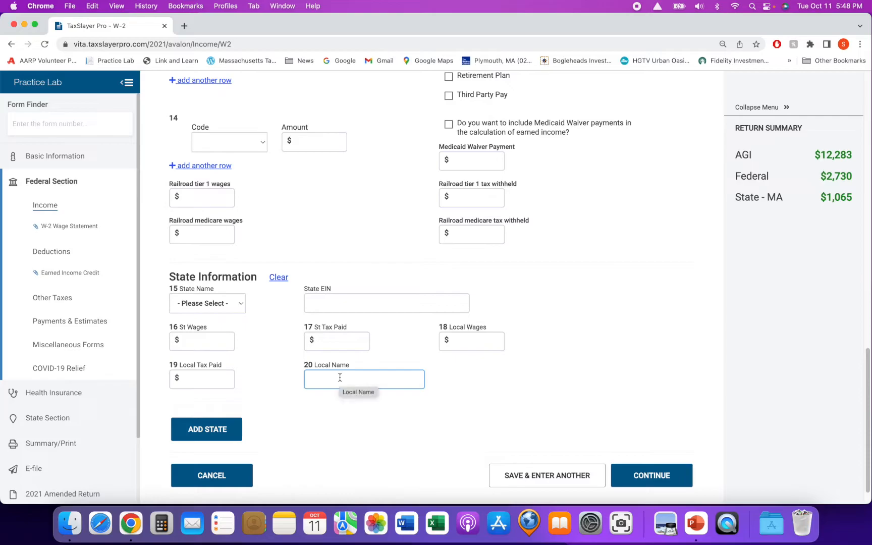
{"action": "scroll", "coordinate": [340, 378], "scroll_direction": "up", "scroll_amount": 3}
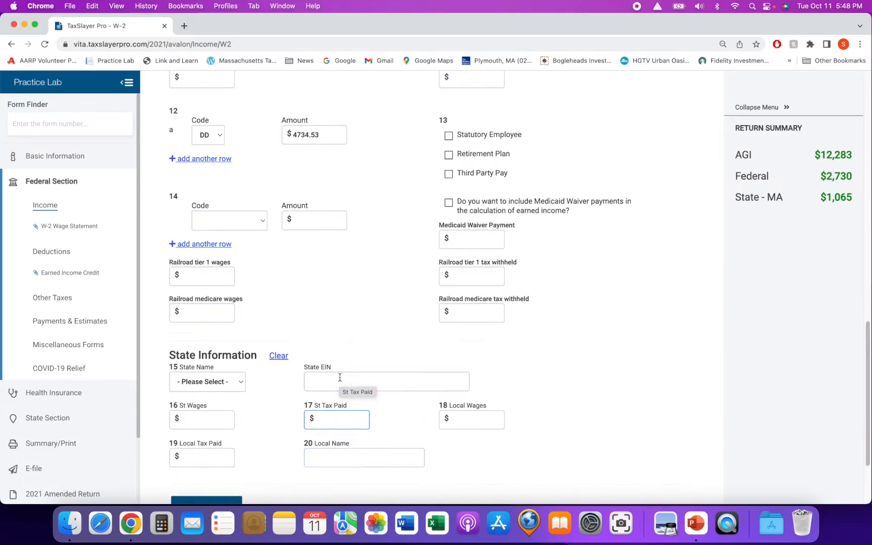
{"action": "scroll", "coordinate": [340, 380], "scroll_direction": "up", "scroll_amount": 7}
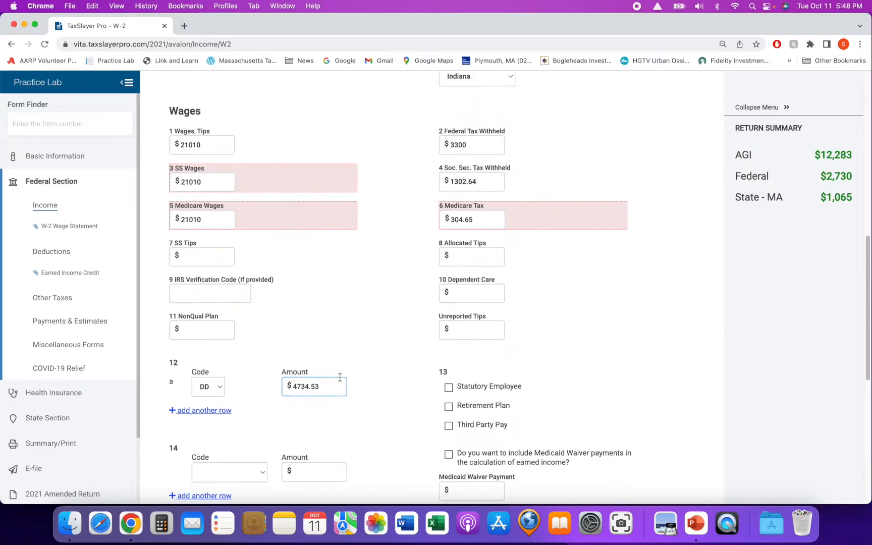
{"action": "scroll", "coordinate": [340, 381], "scroll_direction": "up", "scroll_amount": 1}
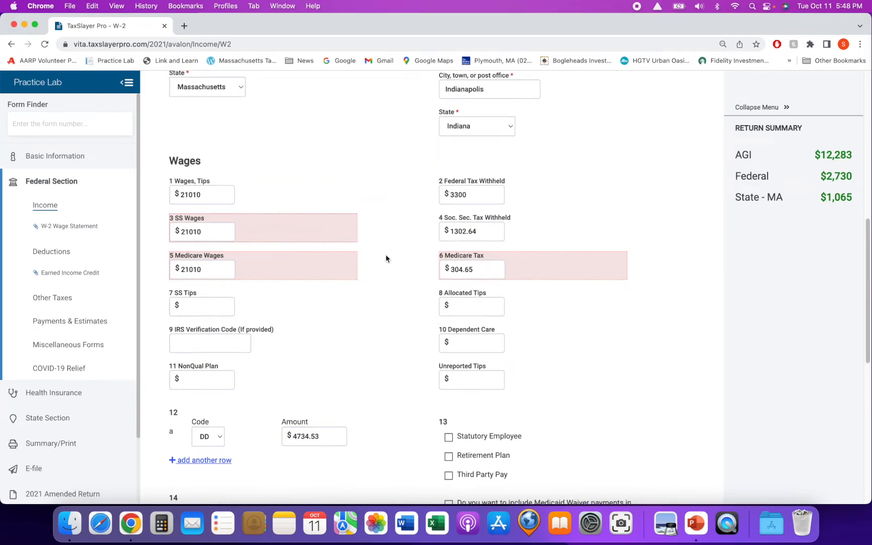
{"action": "left_click", "coordinate": [469, 196]}
{"action": "left_click_drag", "start_coordinate": [469, 196], "coordinate": [452, 198]}
{"action": "left_click", "coordinate": [447, 199]}
{"action": "left_click", "coordinate": [473, 197]}
{"action": "type", "text": "2200"}
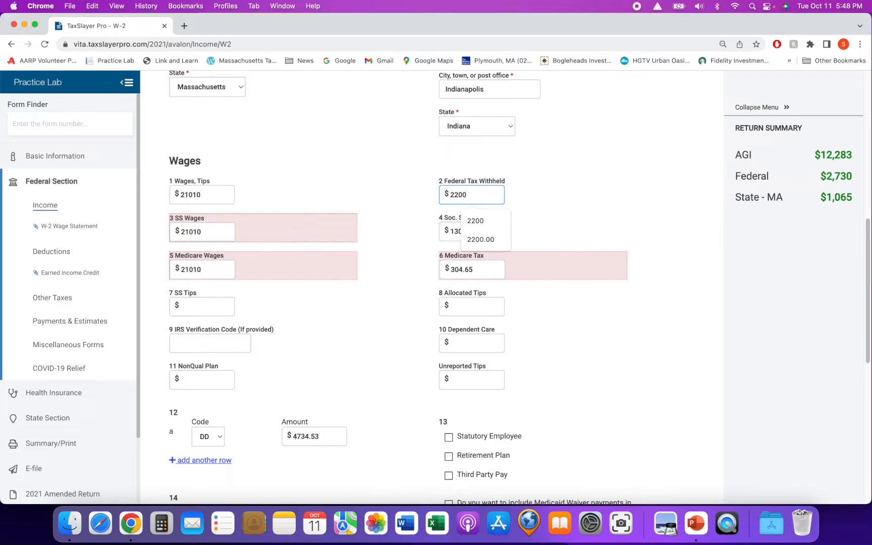
{"action": "left_click", "coordinate": [406, 290]}
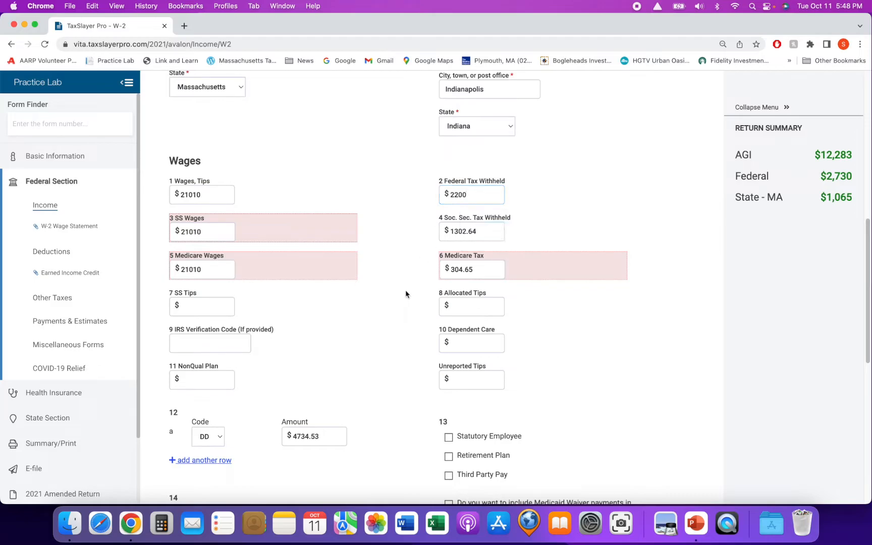
Step: Enter 1000 as the Social Security tips in box 7 of the spouse's W-2
{"action": "scroll", "coordinate": [413, 302], "scroll_direction": "down", "scroll_amount": 10}
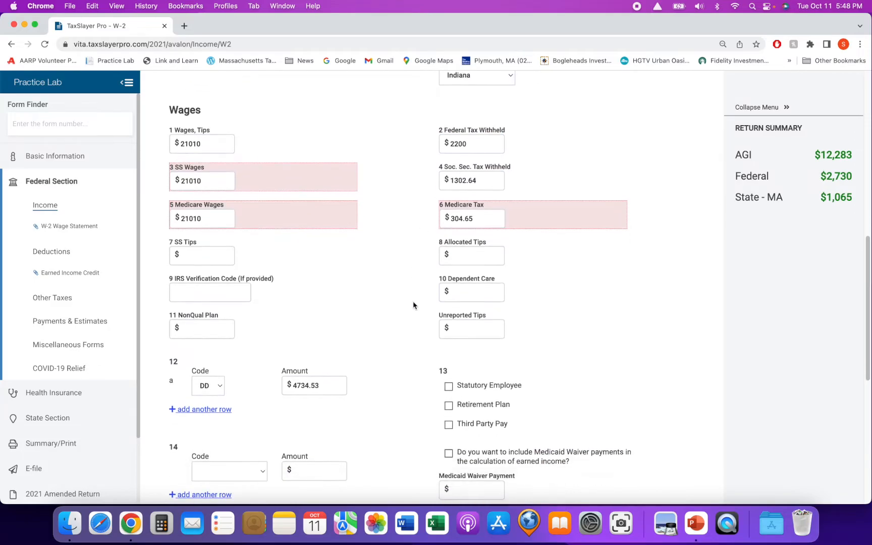
{"action": "scroll", "coordinate": [413, 303], "scroll_direction": "up", "scroll_amount": 3}
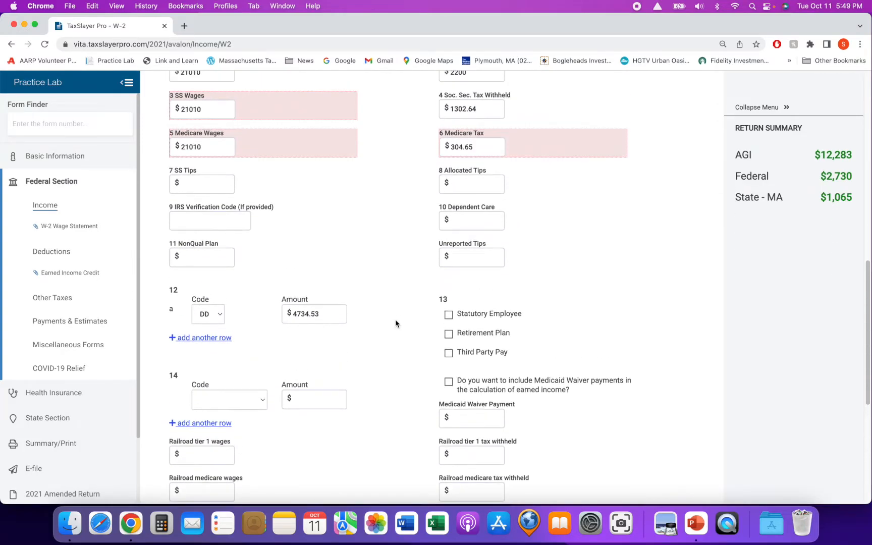
{"action": "scroll", "coordinate": [293, 270], "scroll_direction": "up", "scroll_amount": 2}
{"action": "left_click", "coordinate": [193, 205]}
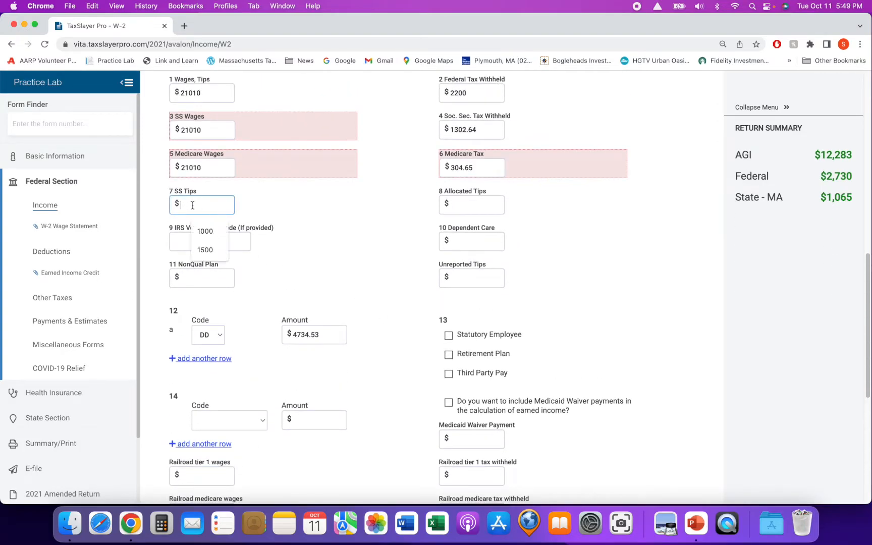
{"action": "type", "text": "1000"}
{"action": "scroll", "coordinate": [288, 231], "scroll_direction": "down", "scroll_amount": 1}
{"action": "scroll", "coordinate": [288, 230], "scroll_direction": "up", "scroll_amount": 2}
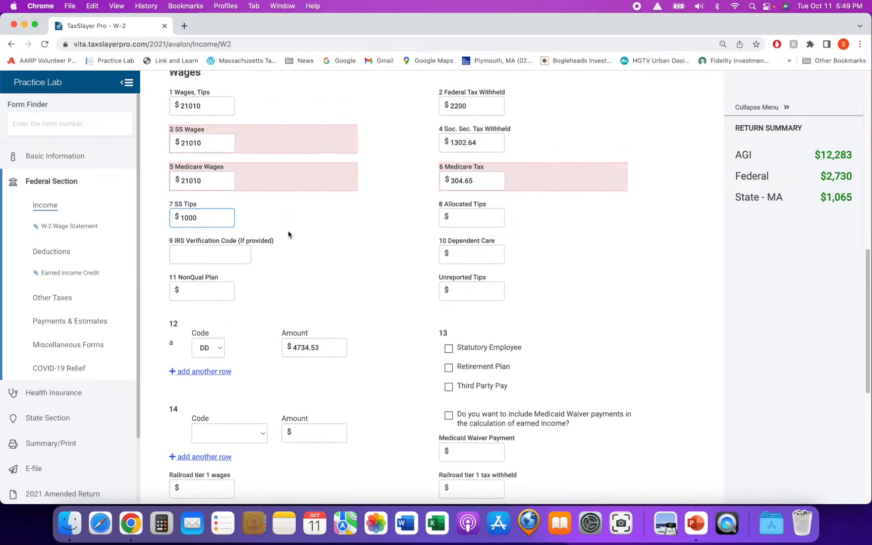
{"action": "left_click", "coordinate": [288, 231]}
{"action": "scroll", "coordinate": [269, 244], "scroll_direction": "up", "scroll_amount": 1}
Step: Check the spouse's W-2 wages, Social Security and Medicare amounts in boxes 1 and 3 to 6 against the box 7 tips
{"action": "left_click", "coordinate": [254, 254]}
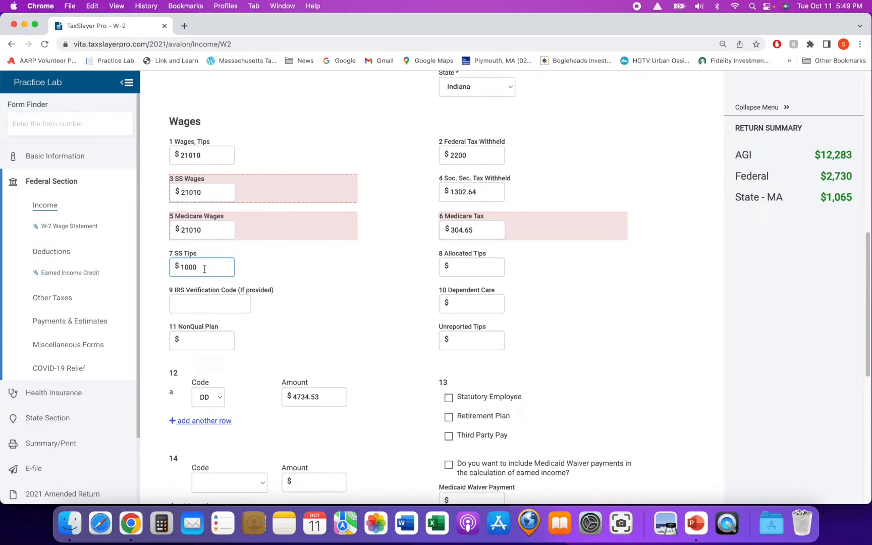
{"action": "left_click", "coordinate": [203, 228]}
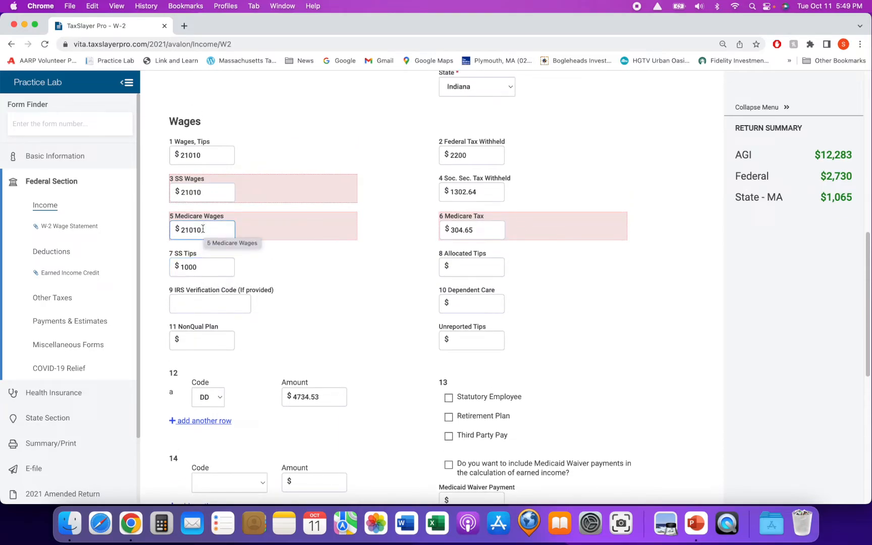
{"action": "left_click", "coordinate": [203, 193]}
{"action": "scroll", "coordinate": [209, 177], "scroll_direction": "down", "scroll_amount": 1}
{"action": "left_click", "coordinate": [210, 160]}
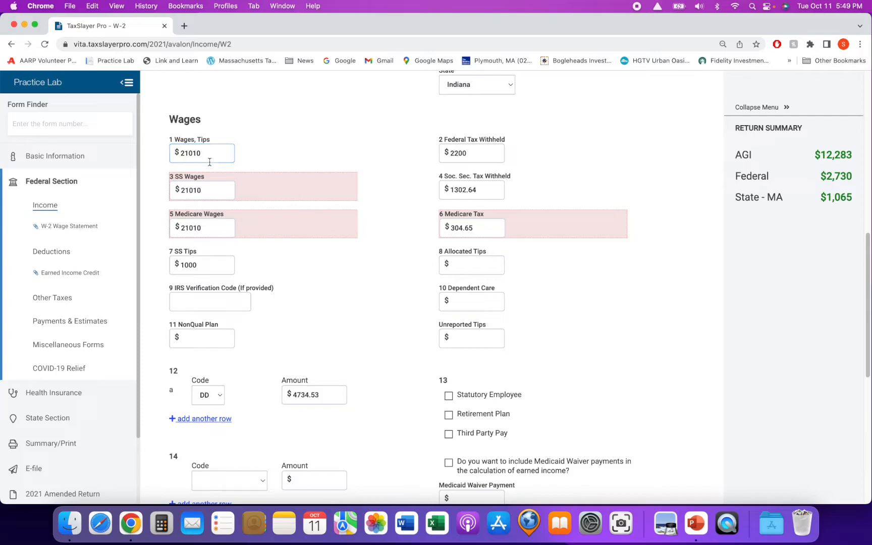
{"action": "left_click", "coordinate": [198, 197]}
{"action": "left_click", "coordinate": [460, 188]}
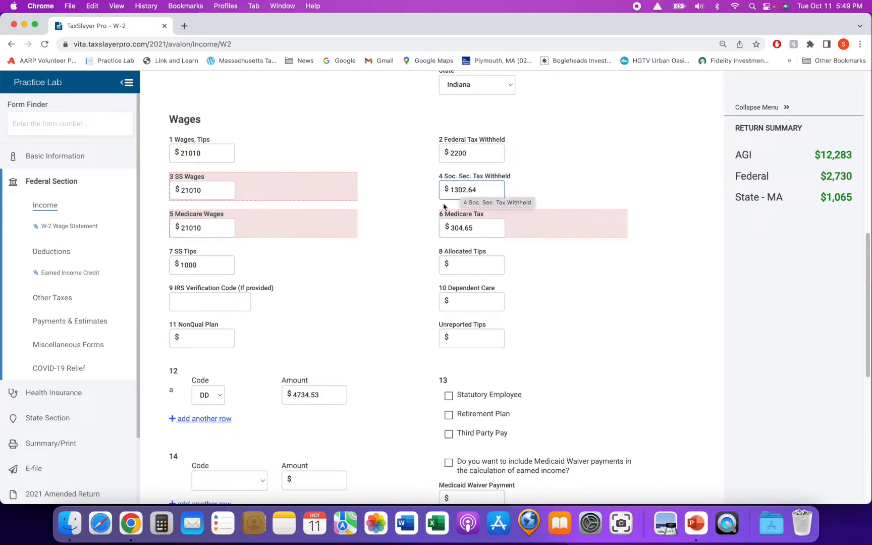
{"action": "left_click", "coordinate": [492, 227]}
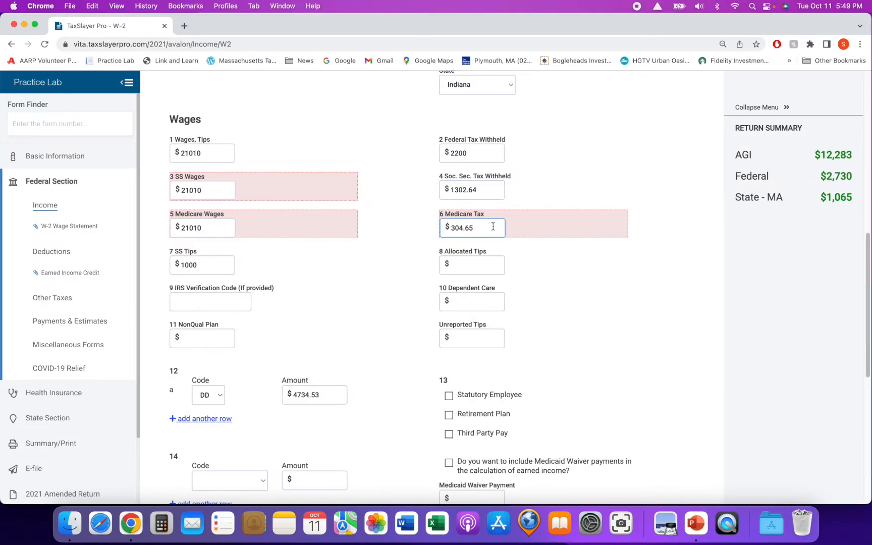
{"action": "left_click", "coordinate": [221, 262]}
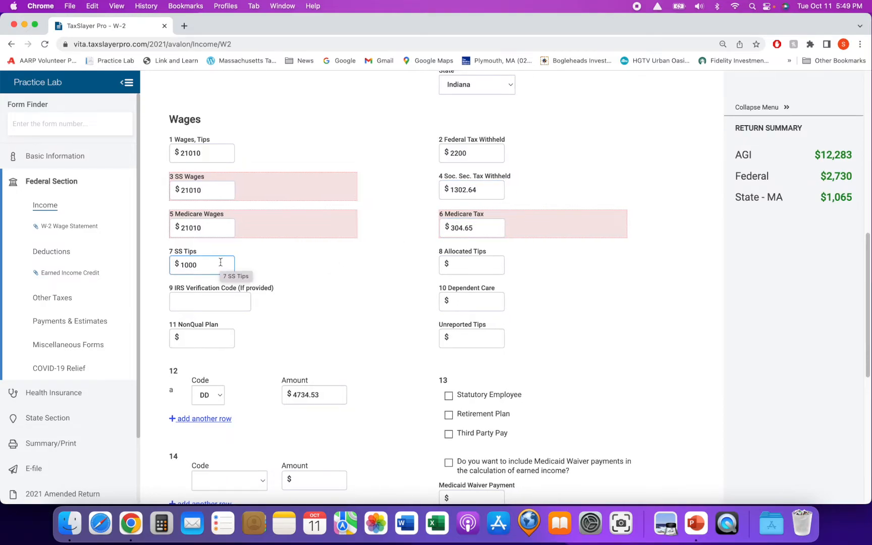
{"action": "left_click", "coordinate": [288, 263]}
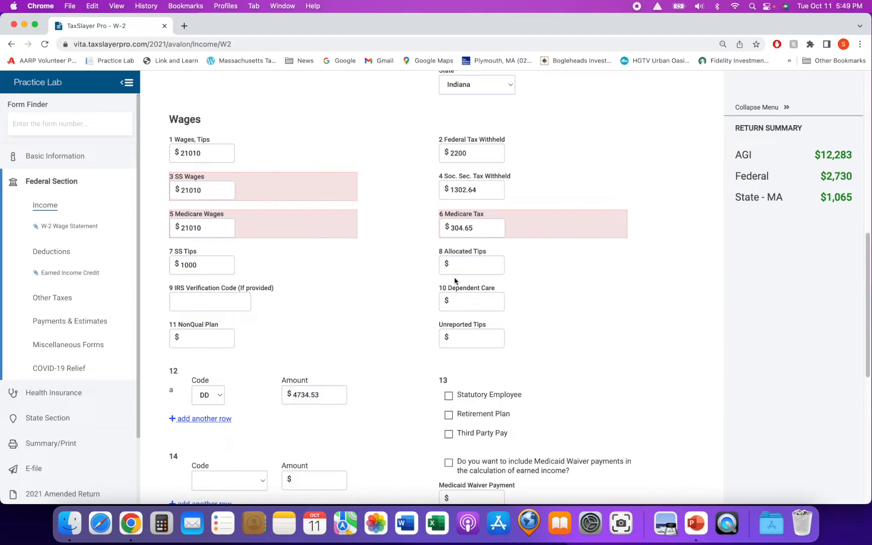
Step: Enter 1000 as the allocated tips in box 8 of the spouse's W-2
{"action": "left_click", "coordinate": [472, 268]}
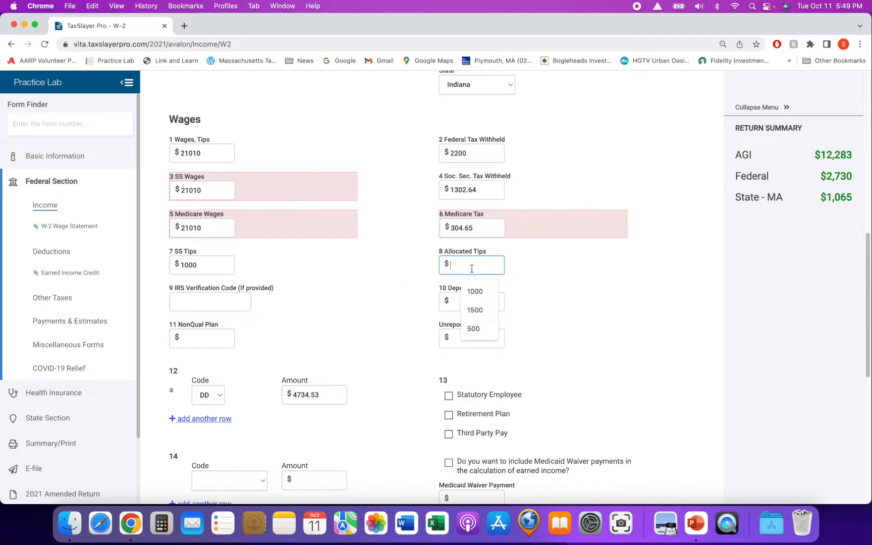
{"action": "type", "text": "10000"}
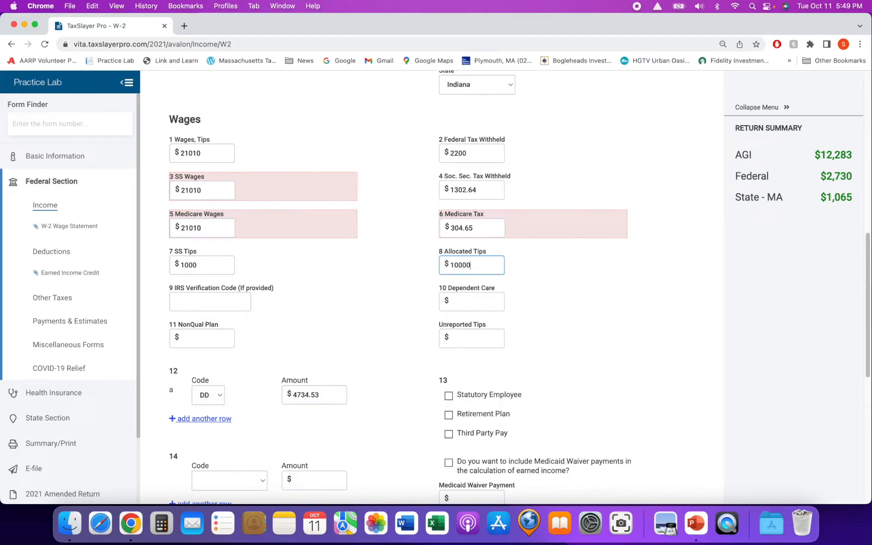
{"action": "left_click", "coordinate": [367, 341]}
{"action": "scroll", "coordinate": [366, 328], "scroll_direction": "down", "scroll_amount": 1}
{"action": "left_click", "coordinate": [470, 243]}
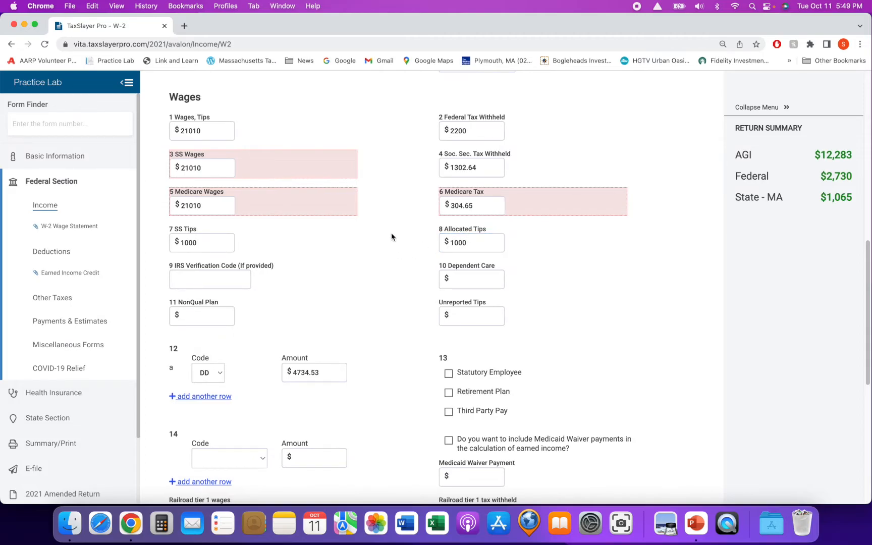
Step: Enter 800 as the unreported tips on the spouse's W-2
{"action": "scroll", "coordinate": [392, 237], "scroll_direction": "down", "scroll_amount": 4}
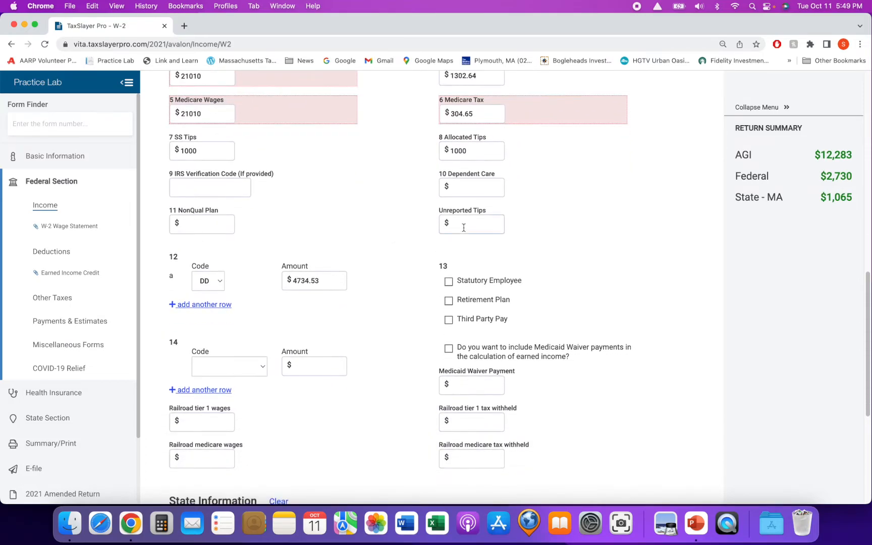
{"action": "left_click", "coordinate": [463, 229]}
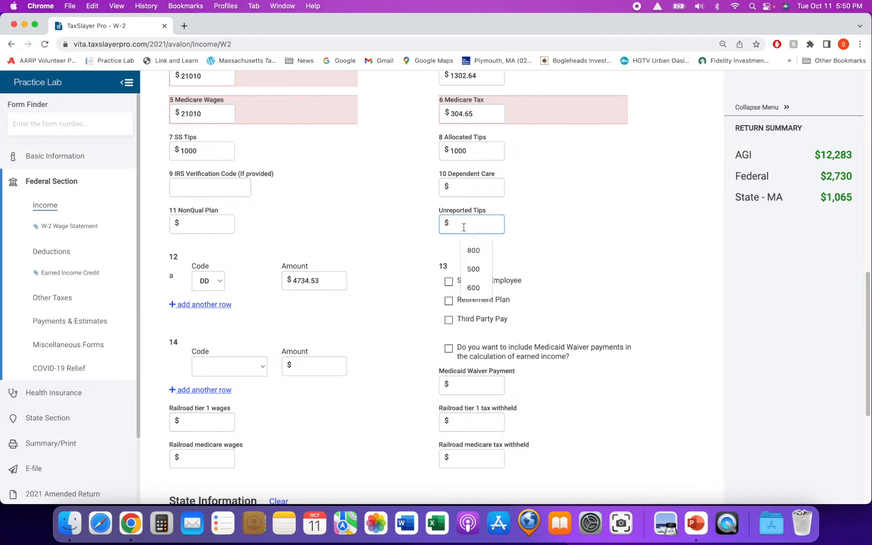
{"action": "type", "text": "800"}
{"action": "left_click", "coordinate": [408, 280]}
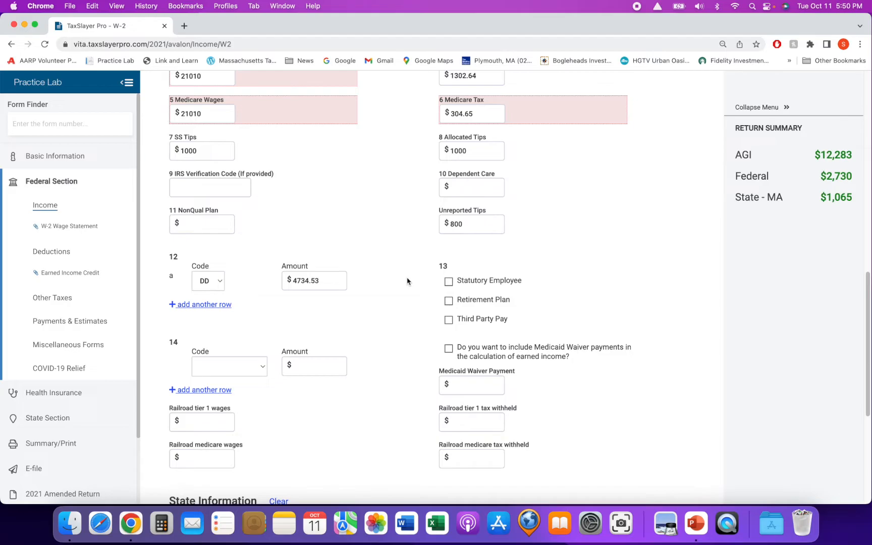
{"action": "left_click", "coordinate": [474, 233]}
{"action": "left_click", "coordinate": [410, 274]}
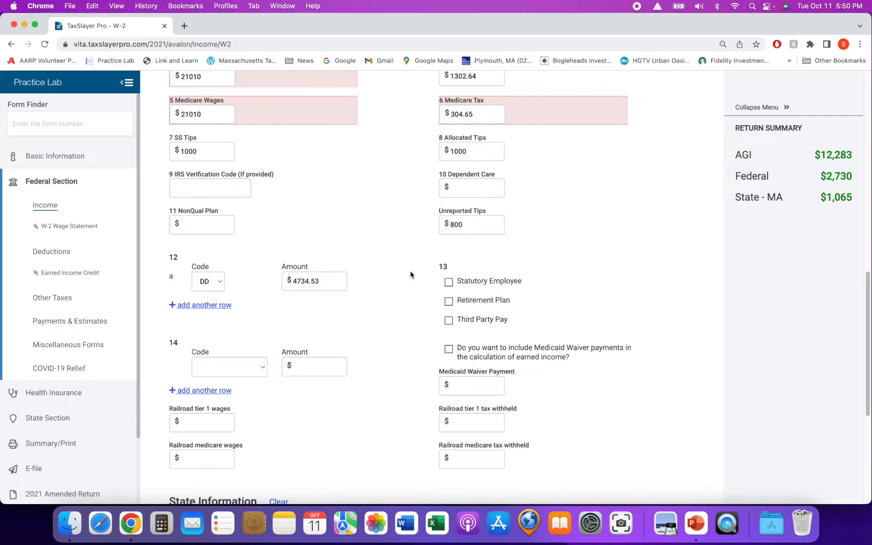
Step: Leave the state information blank and save the spouse's W-2 to the return
{"action": "scroll", "coordinate": [410, 275], "scroll_direction": "down", "scroll_amount": 3}
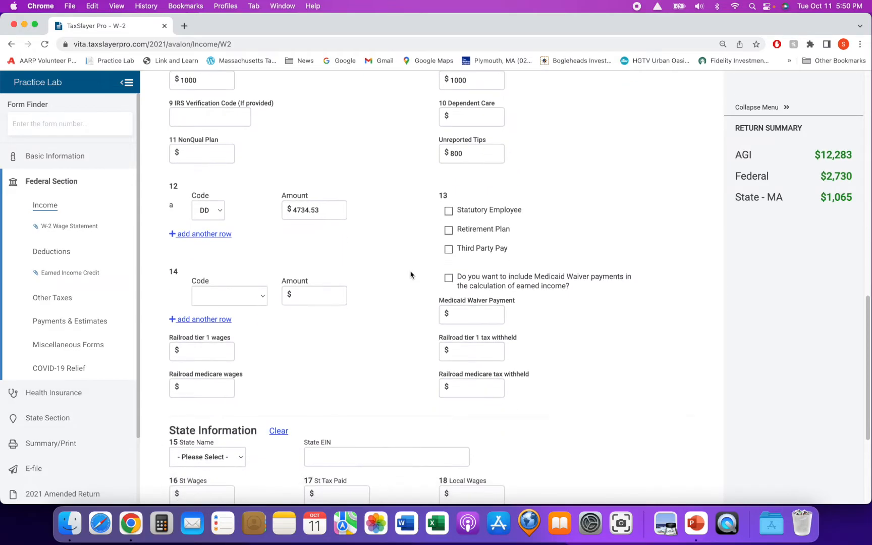
{"action": "scroll", "coordinate": [410, 275], "scroll_direction": "down", "scroll_amount": 8}
{"action": "left_click", "coordinate": [410, 271]}
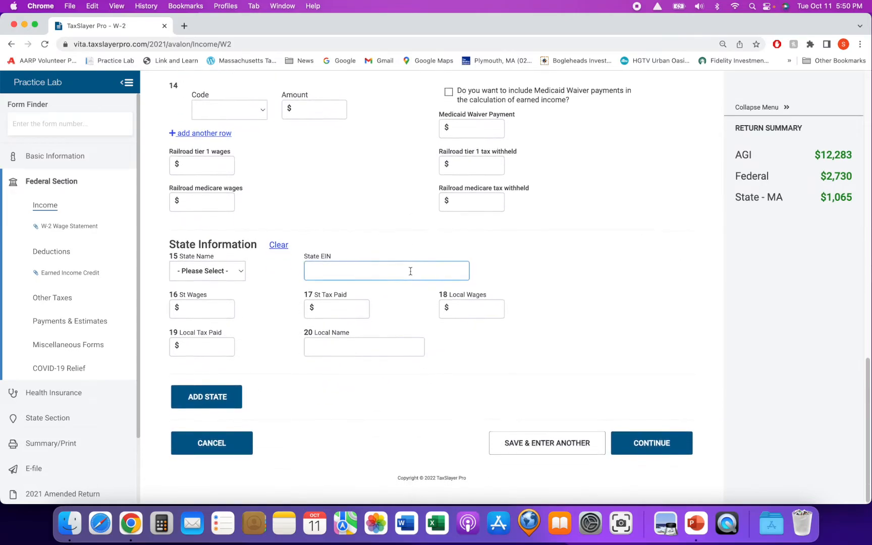
{"action": "left_click", "coordinate": [653, 450]}
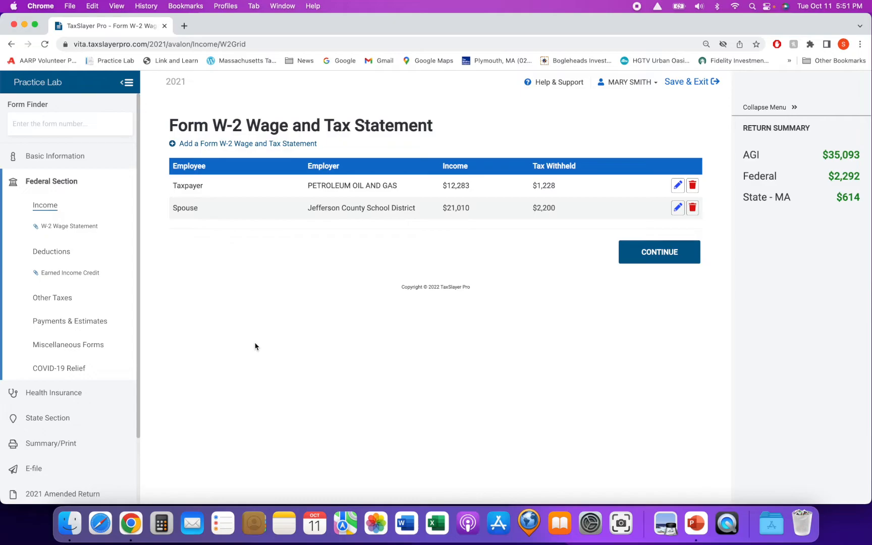
{"action": "left_click", "coordinate": [796, 107]}
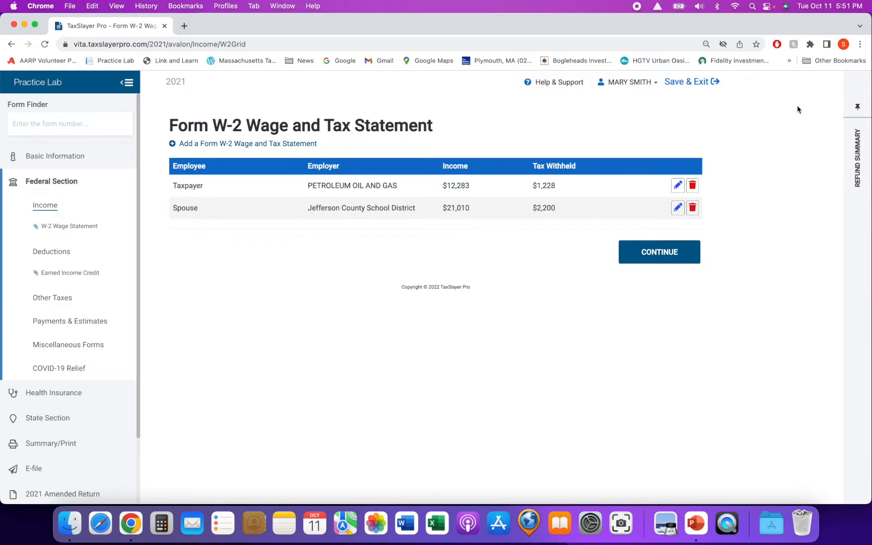
{"action": "left_click", "coordinate": [859, 108]}
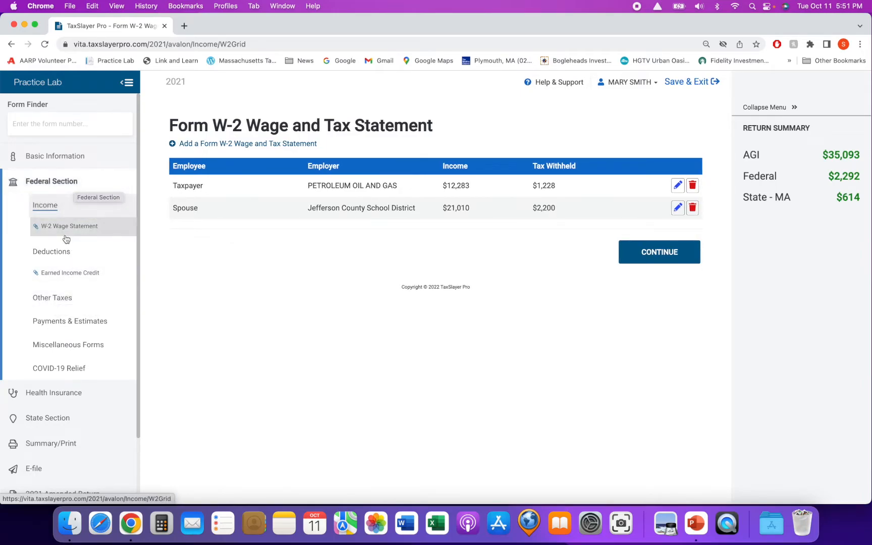
Step: Start a Form 4137 for tax on unreported tip income and assign it to the spouse
{"action": "left_click", "coordinate": [56, 301]}
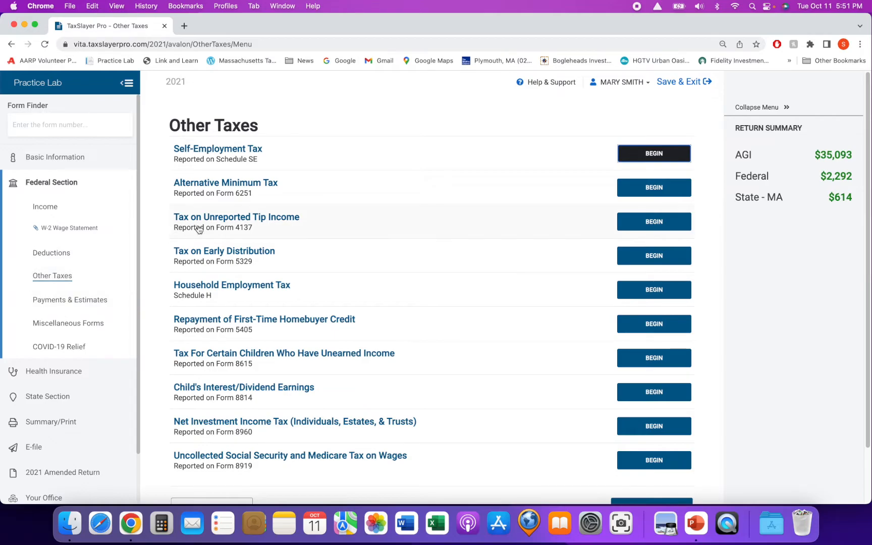
{"action": "left_click", "coordinate": [259, 225]}
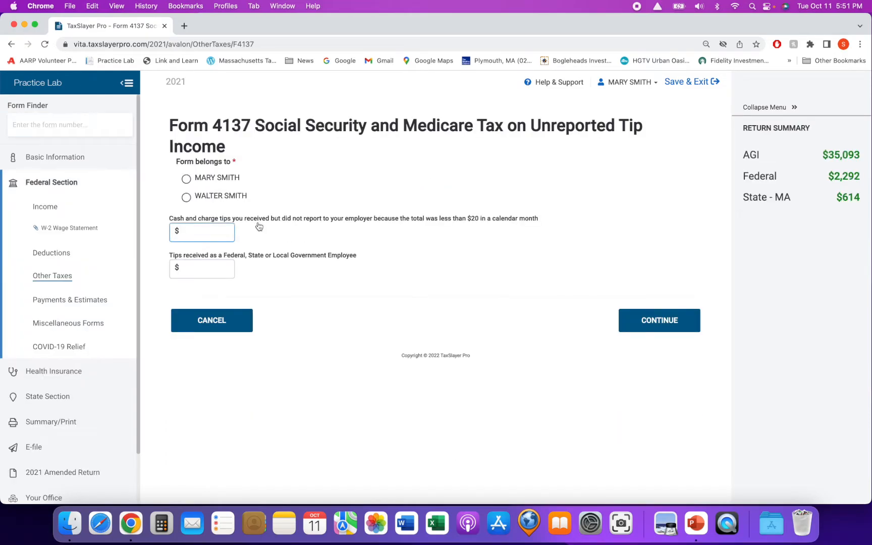
{"action": "left_click", "coordinate": [187, 198]}
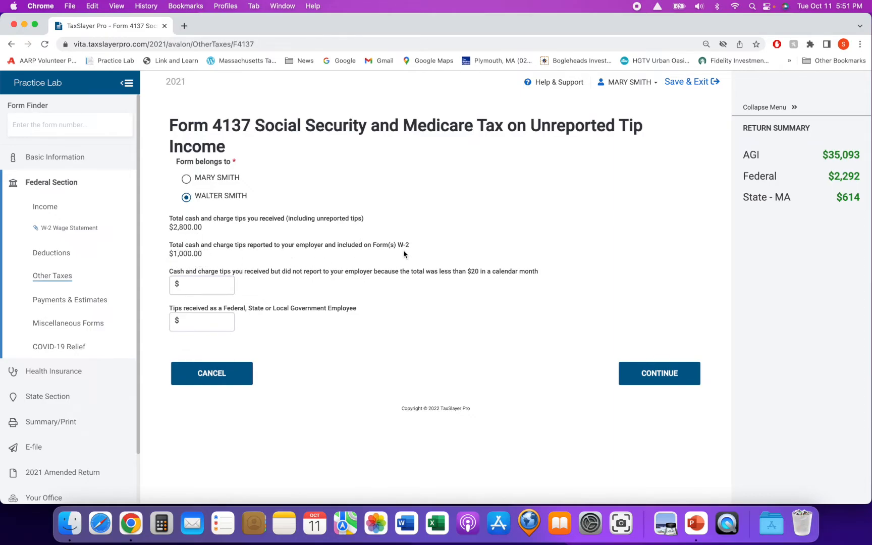
Step: Enter 150 as the spouse's unreported tips totalling less than $20 in a calendar month and save Form 4137
{"action": "left_click", "coordinate": [220, 291]}
{"action": "left_click", "coordinate": [212, 285]}
{"action": "type", "text": "150"}
{"action": "left_click", "coordinate": [641, 375]}
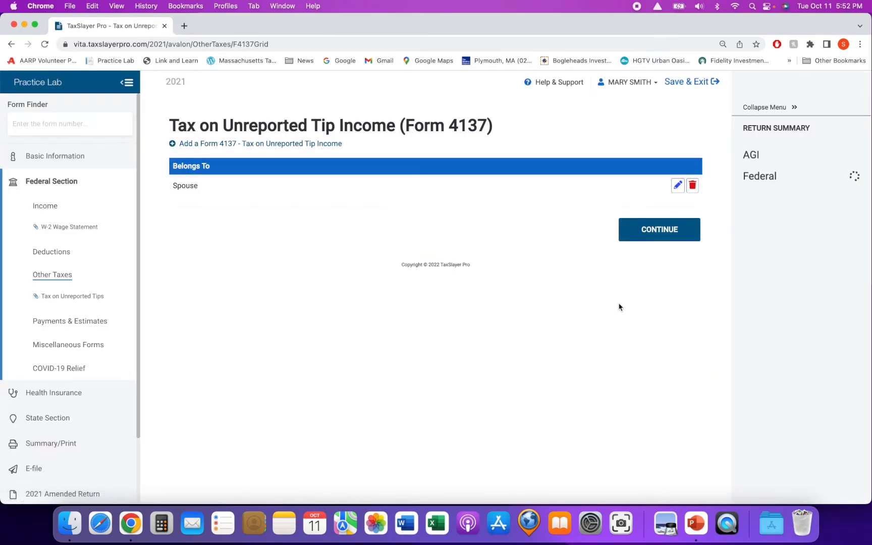
{"action": "left_click", "coordinate": [653, 232]}
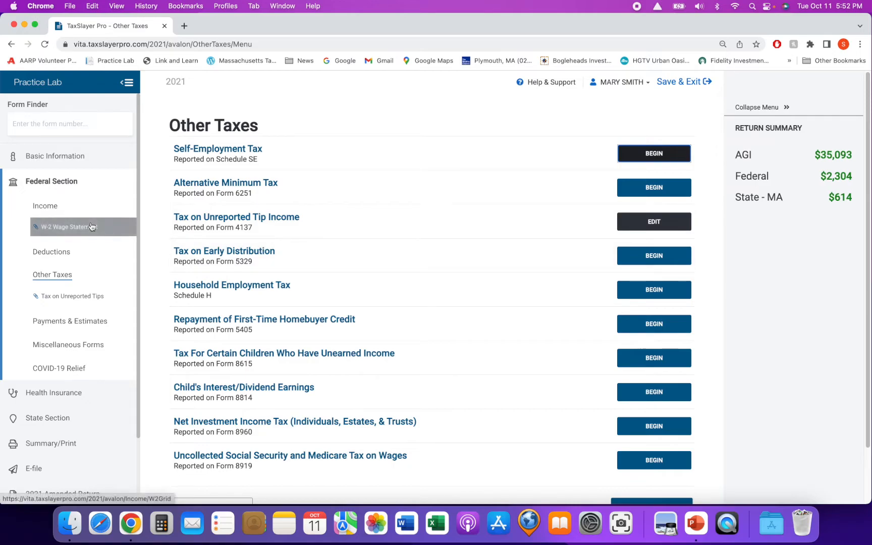
Step: Generate the printable 2021 tax return from the return summary
{"action": "scroll", "coordinate": [92, 227], "scroll_direction": "down", "scroll_amount": 3}
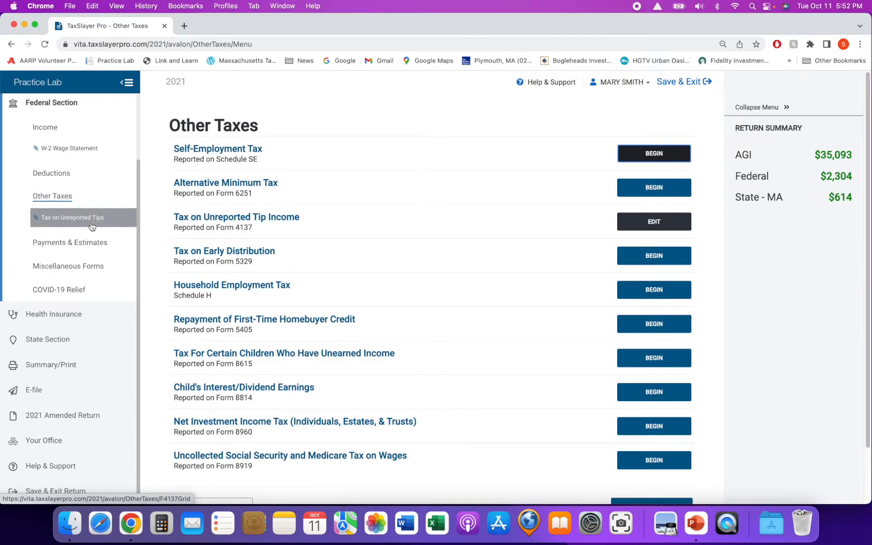
{"action": "left_click", "coordinate": [49, 365]}
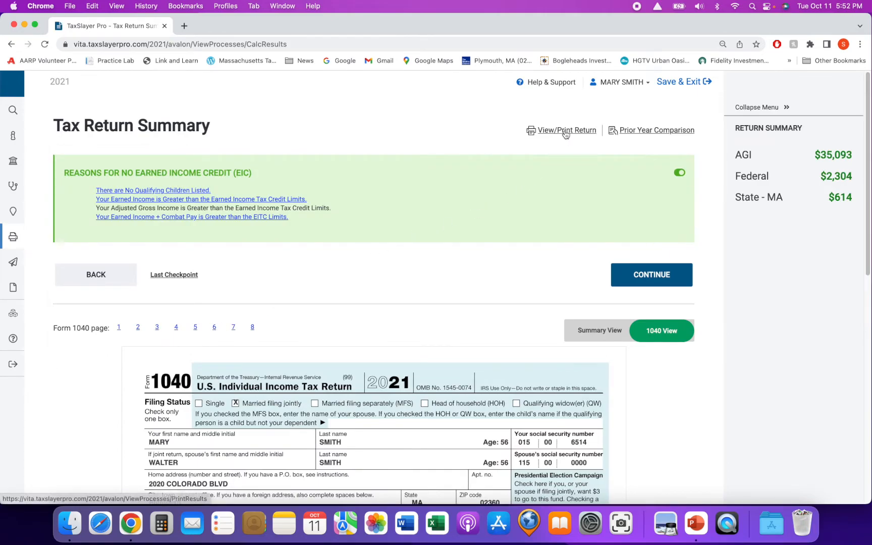
{"action": "left_click", "coordinate": [565, 135]}
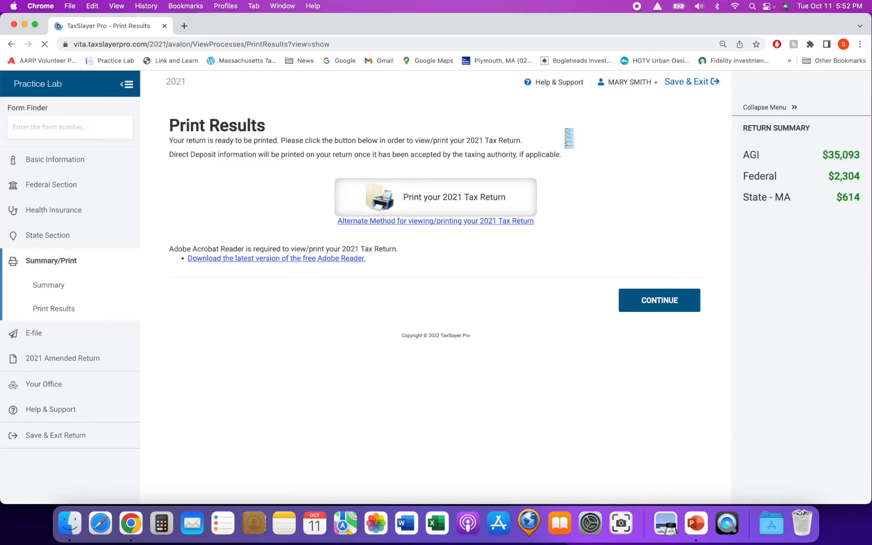
{"action": "left_click", "coordinate": [416, 201]}
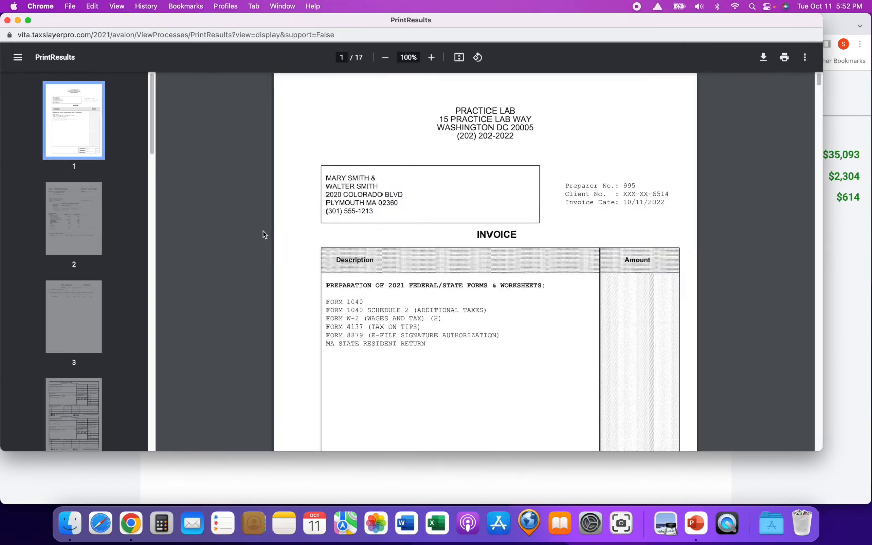
Step: Review the list of prepared federal and state forms on the printed return's invoice page
{"action": "scroll", "coordinate": [263, 233], "scroll_direction": "down", "scroll_amount": 1}
{"action": "scroll", "coordinate": [263, 234], "scroll_direction": "down", "scroll_amount": 5}
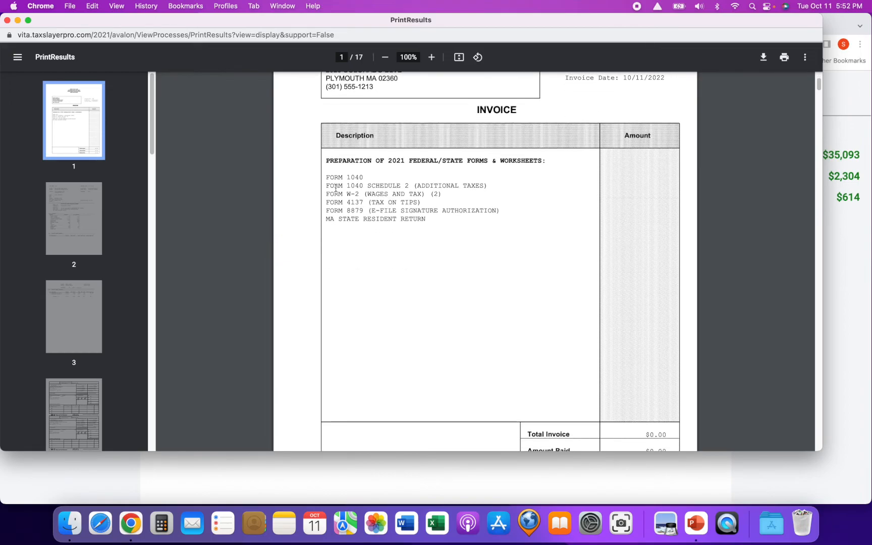
{"action": "left_click_drag", "start_coordinate": [326, 176], "coordinate": [363, 178]}
{"action": "left_click_drag", "start_coordinate": [426, 196], "coordinate": [442, 195]}
{"action": "scroll", "coordinate": [233, 260], "scroll_direction": "down", "scroll_amount": 2}
Step: View Form 8879 and the first page of Form 1040 in the printed return
{"action": "scroll", "coordinate": [73, 240], "scroll_direction": "down", "scroll_amount": 7}
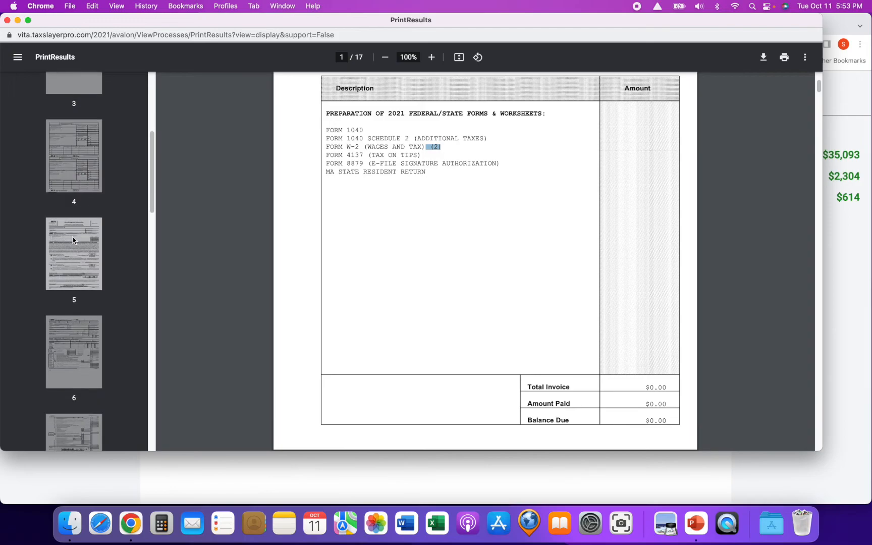
{"action": "scroll", "coordinate": [75, 227], "scroll_direction": "up", "scroll_amount": 1}
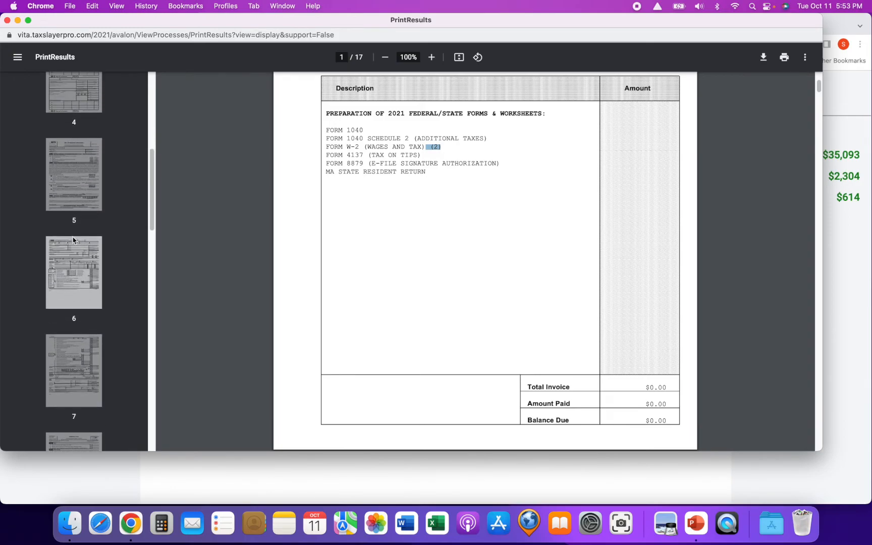
{"action": "left_click", "coordinate": [84, 211]}
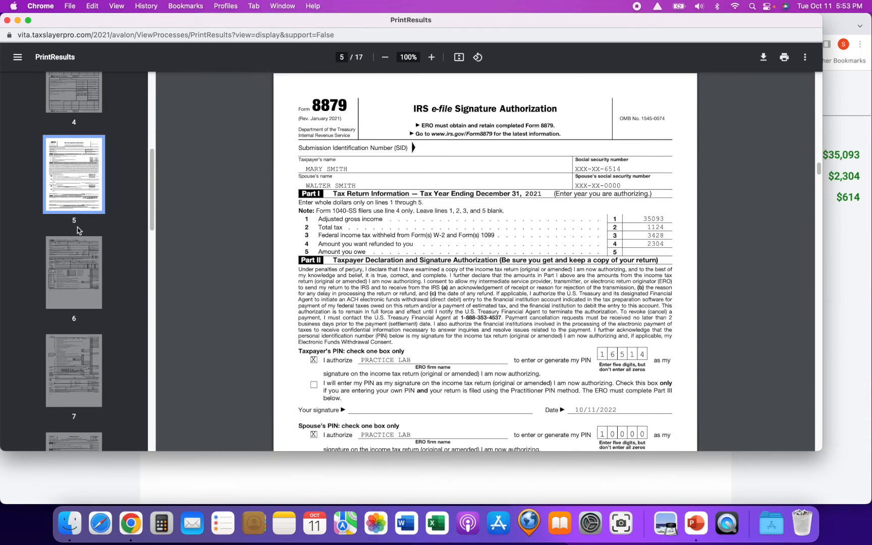
{"action": "left_click", "coordinate": [62, 271]}
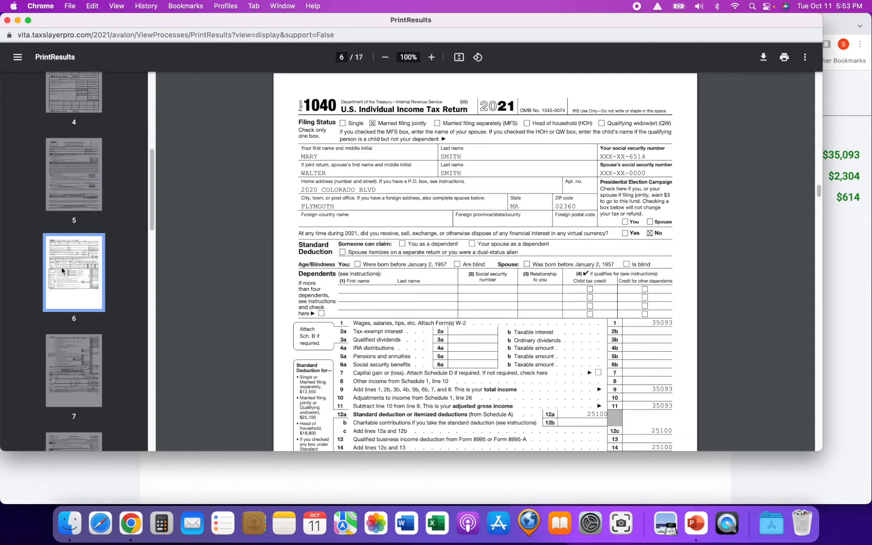
Step: Examine the unreported tip tax on lines 5 and 7 of Schedule 2 in the printed return
{"action": "scroll", "coordinate": [63, 272], "scroll_direction": "down", "scroll_amount": 5}
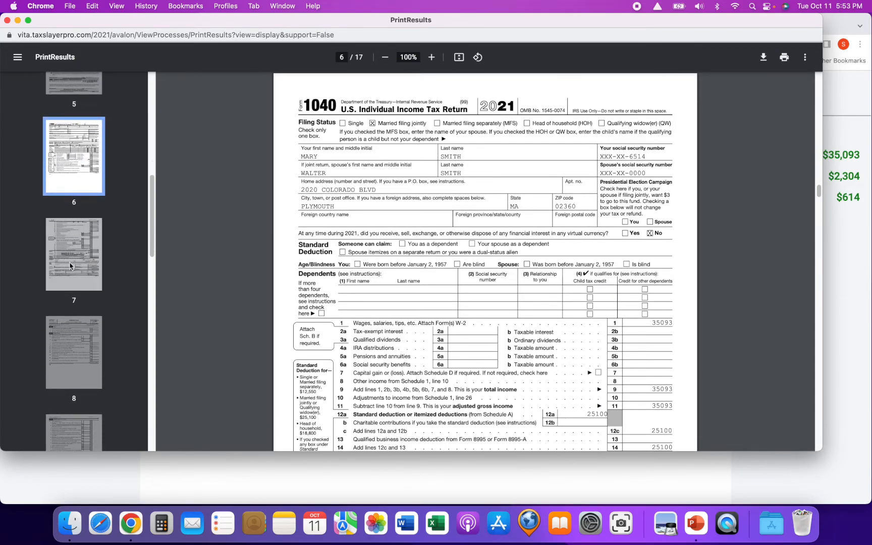
{"action": "left_click", "coordinate": [71, 334]}
{"action": "scroll", "coordinate": [71, 349], "scroll_direction": "down", "scroll_amount": 1}
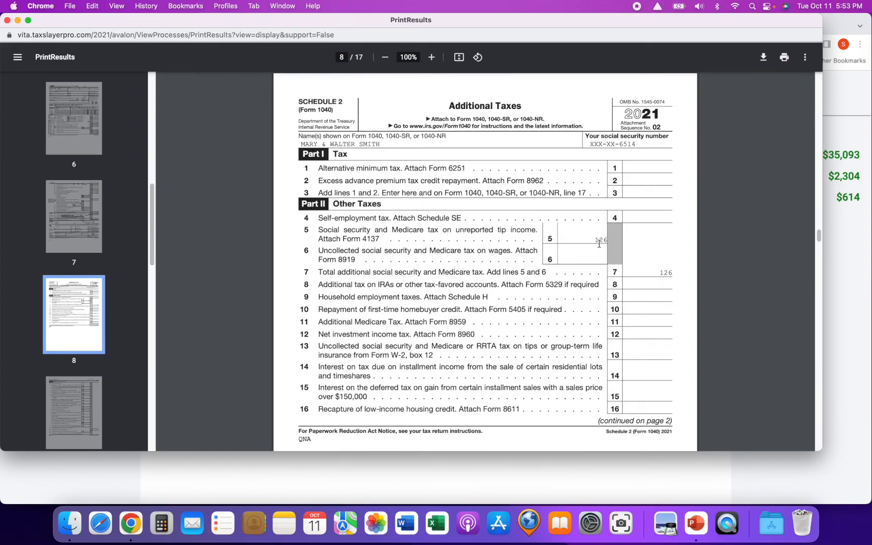
{"action": "left_click_drag", "start_coordinate": [649, 273], "coordinate": [677, 274]}
{"action": "left_click", "coordinate": [624, 298]}
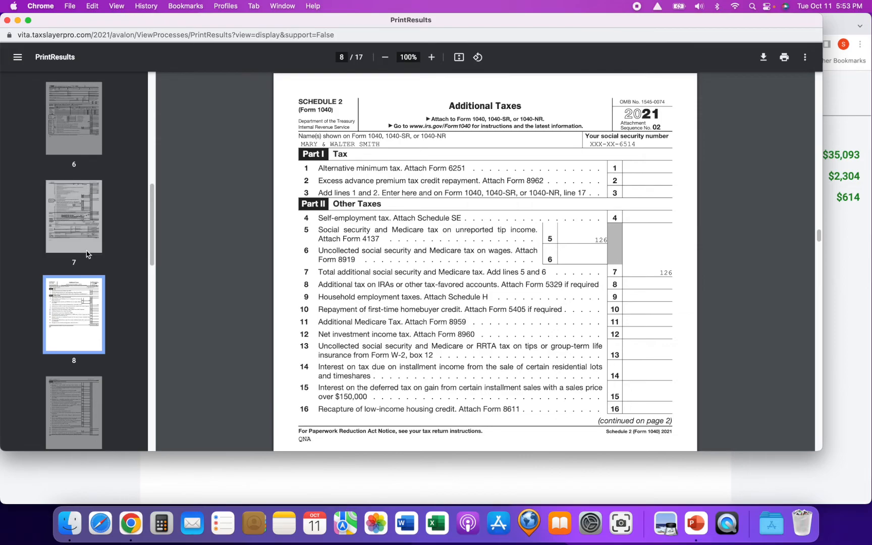
Step: Examine the tips received and tips reported to the employer in line 1 of the spouse's printed Form 4137
{"action": "scroll", "coordinate": [86, 254], "scroll_direction": "down", "scroll_amount": 5}
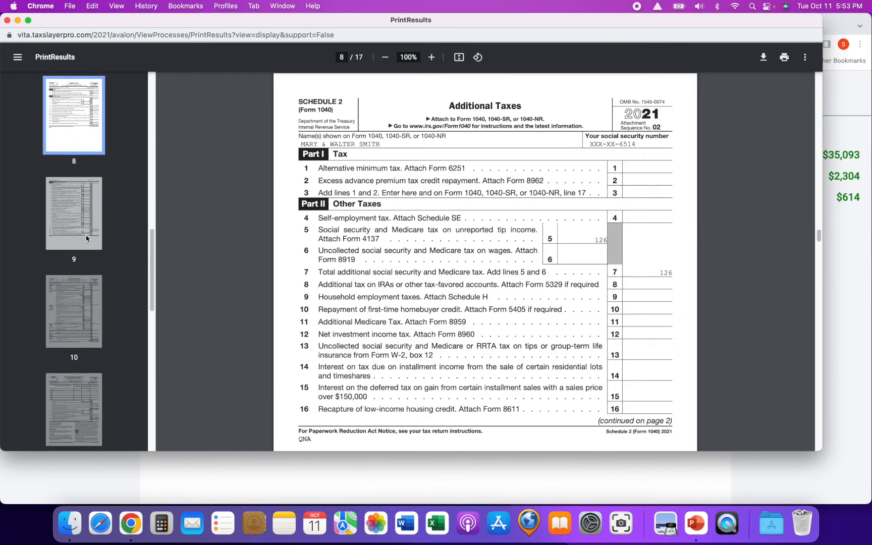
{"action": "scroll", "coordinate": [84, 257], "scroll_direction": "down", "scroll_amount": 2}
{"action": "left_click", "coordinate": [80, 348]}
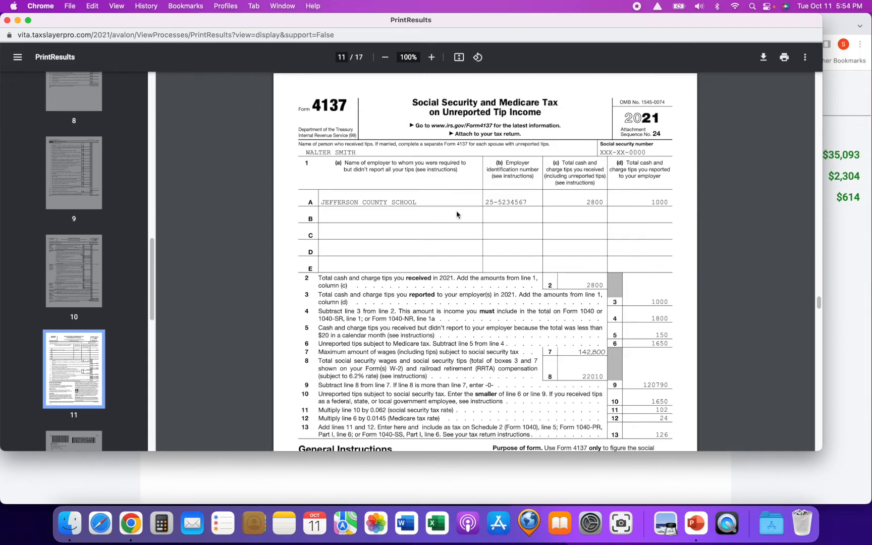
{"action": "left_click_drag", "start_coordinate": [585, 201], "coordinate": [609, 201]}
{"action": "left_click", "coordinate": [646, 204]}
{"action": "left_click", "coordinate": [621, 169]}
{"action": "left_click_drag", "start_coordinate": [621, 170], "coordinate": [671, 172]}
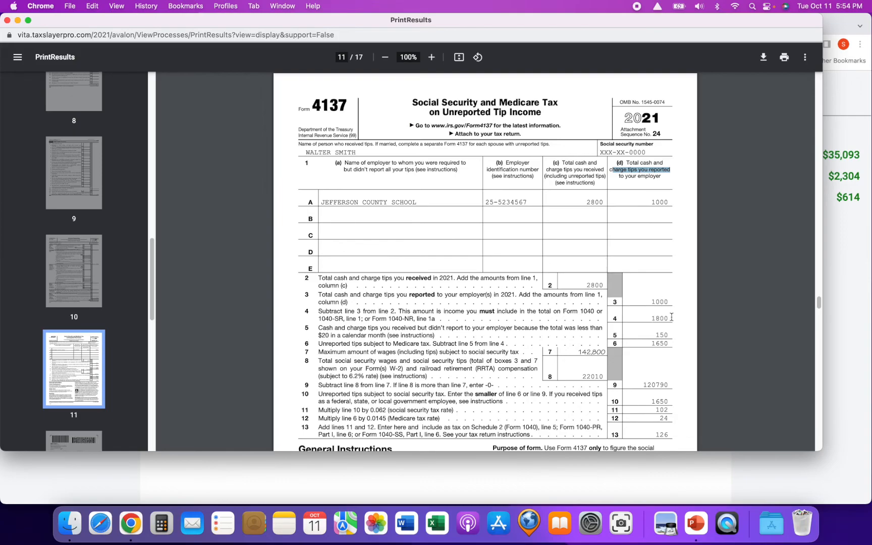
Step: Examine the unreported tip and tax calculations on lines 2 to 13 of Form 4137, and close the printed return
{"action": "scroll", "coordinate": [646, 240], "scroll_direction": "down", "scroll_amount": 5}
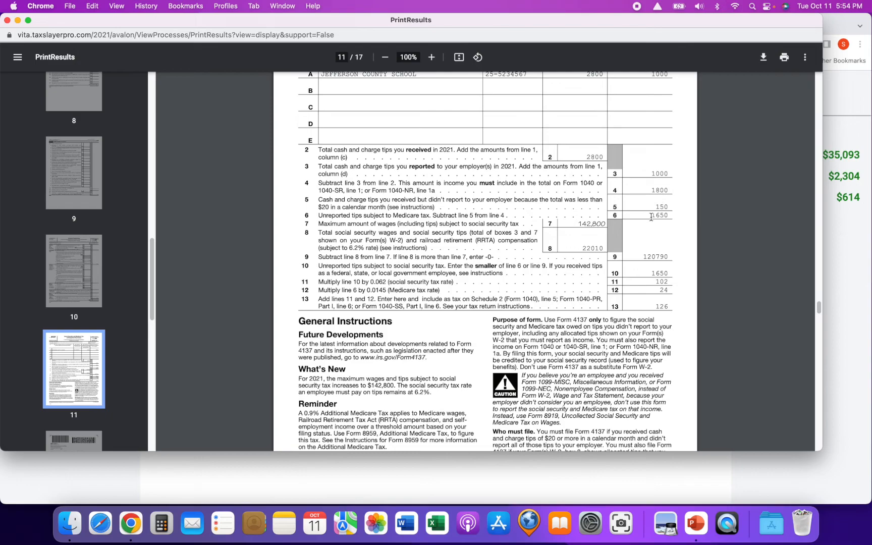
{"action": "left_click_drag", "start_coordinate": [651, 215], "coordinate": [679, 217]}
{"action": "left_click", "coordinate": [672, 229]}
{"action": "left_click_drag", "start_coordinate": [574, 224], "coordinate": [606, 225]}
{"action": "left_click", "coordinate": [583, 241]}
{"action": "left_click_drag", "start_coordinate": [651, 273], "coordinate": [675, 275]}
{"action": "left_click", "coordinate": [672, 281]}
{"action": "mouse_move", "coordinate": [672, 306]}
{"action": "left_mouse_down"}
{"action": "mouse_move", "coordinate": [648, 303]}
{"action": "mouse_move", "coordinate": [660, 301]}
{"action": "left_mouse_up"}
{"action": "left_click", "coordinate": [703, 276]}
{"action": "scroll", "coordinate": [183, 268], "scroll_direction": "up", "scroll_amount": 6}
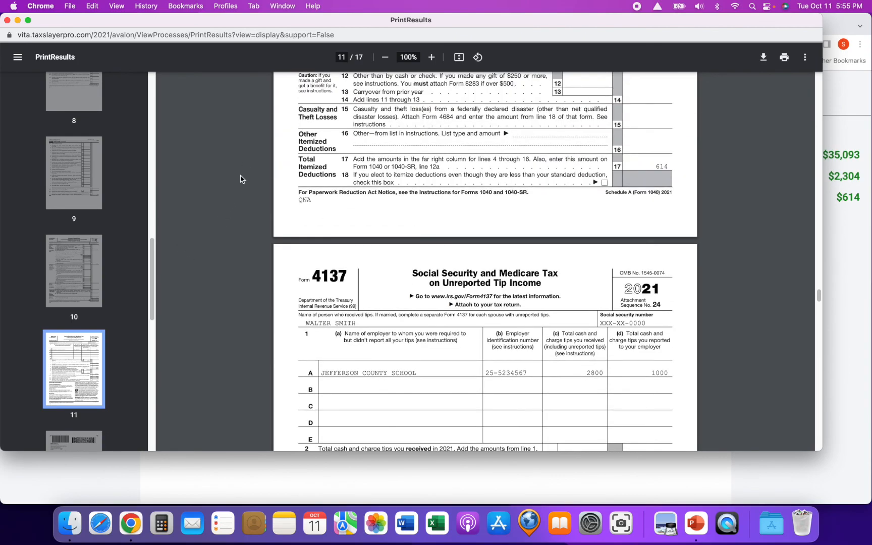
{"action": "left_click", "coordinate": [7, 21]}
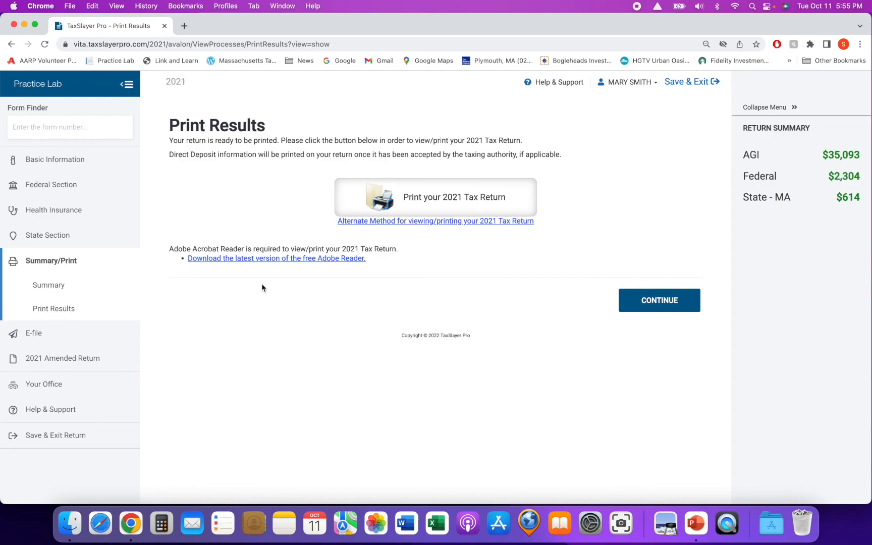
{"action": "left_click", "coordinate": [619, 521]}
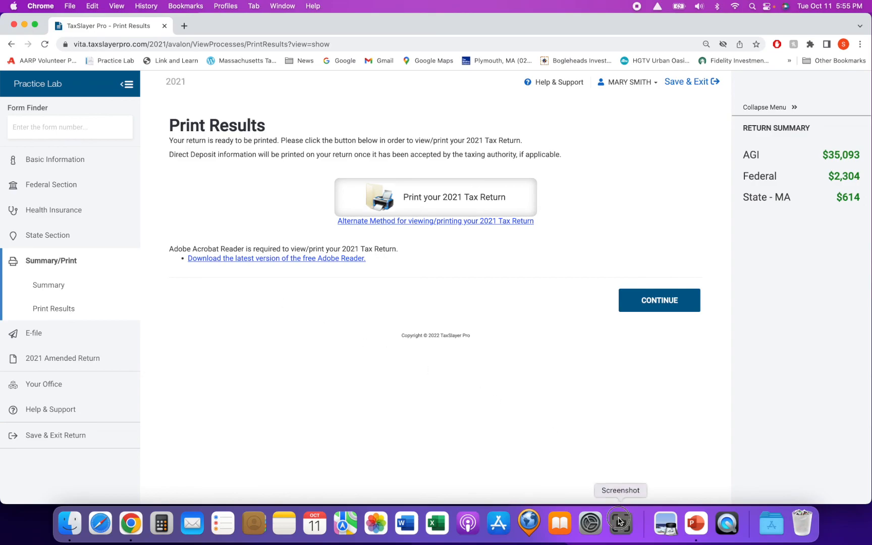